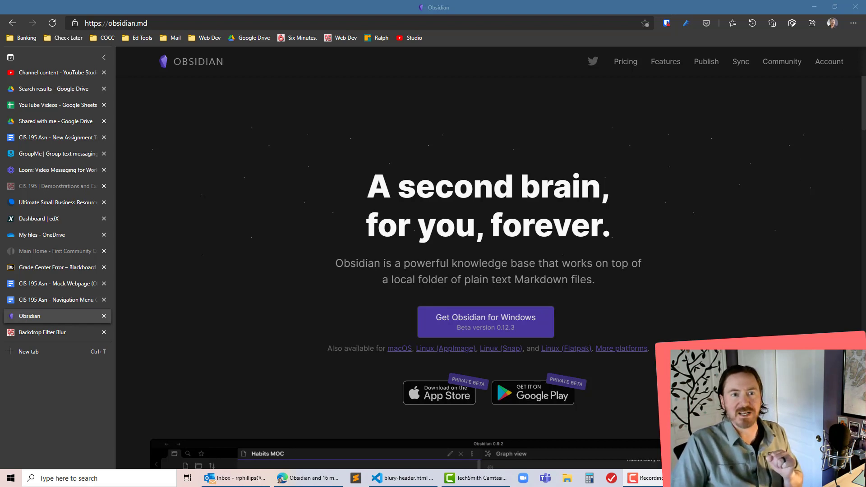
left_click_drag(863, 114, 863, 136)
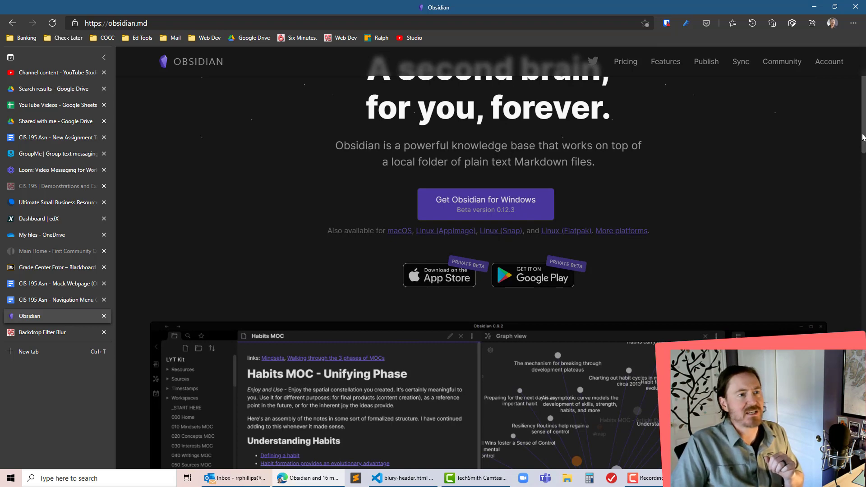
left_click_drag(863, 136, 863, 138)
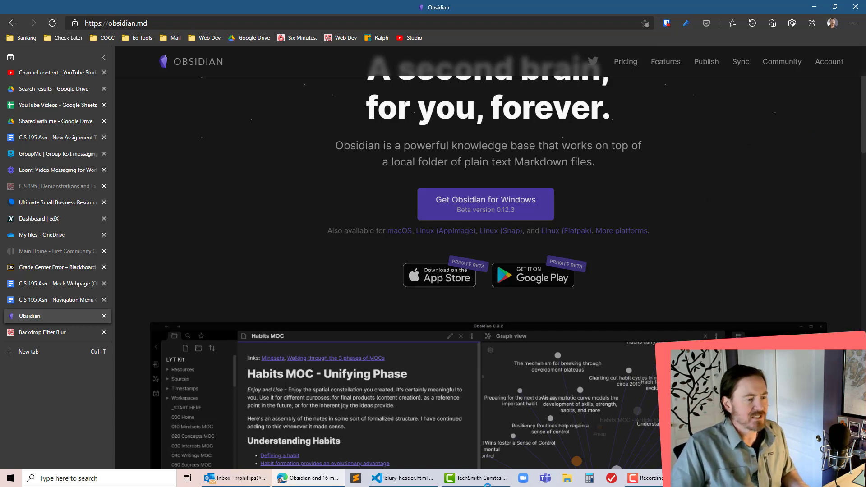
- Select the container's padding-bottom: 500px, then view the Backdrop Filter Blur preview in Edge
left_click(404, 477)
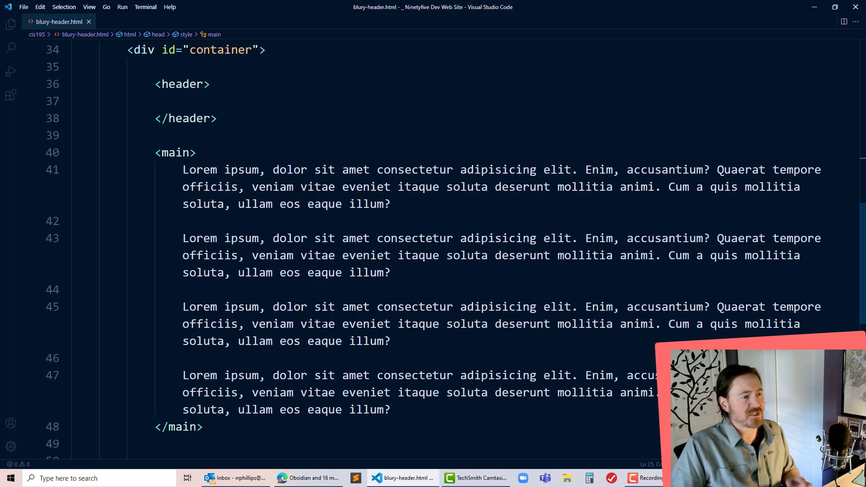
scroll(433, 243, "up", 2)
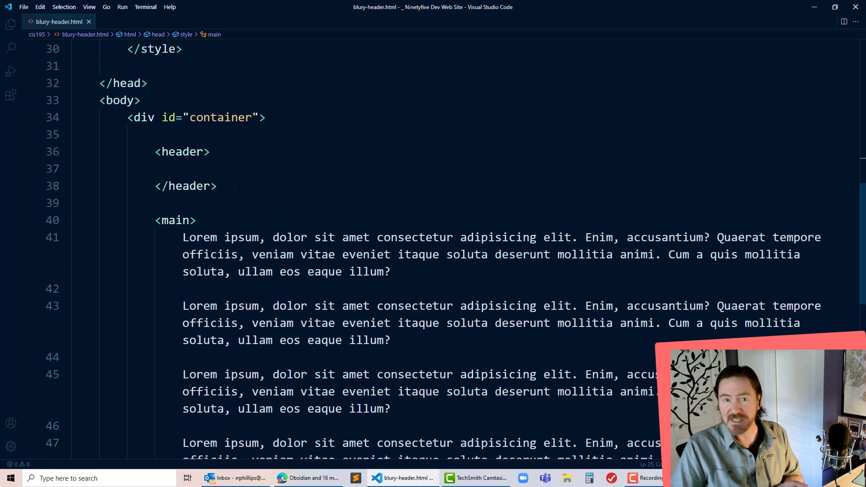
scroll(433, 243, "down", 2)
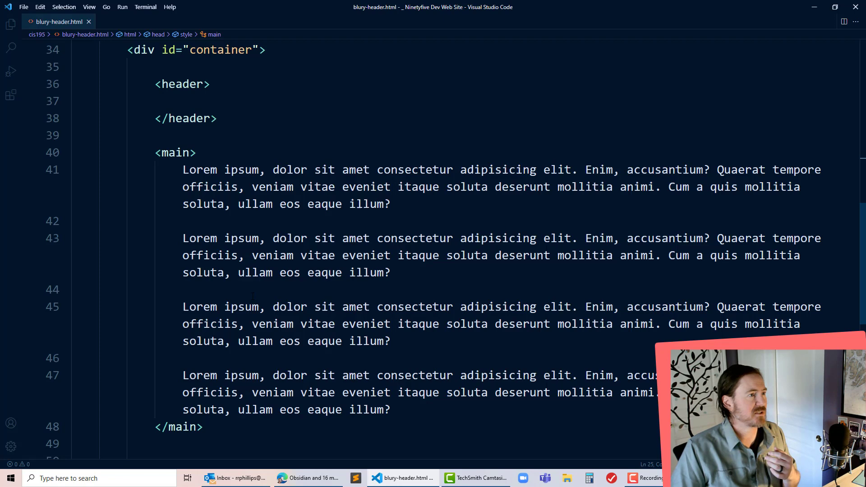
scroll(433, 243, "up", 5)
scroll(434, 243, "up", 3)
scroll(434, 244, "up", 2)
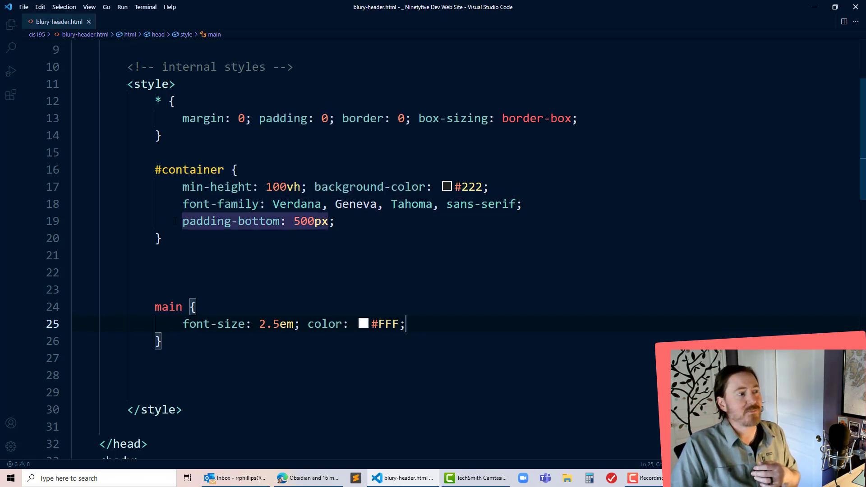
left_click_drag(183, 222, 336, 221)
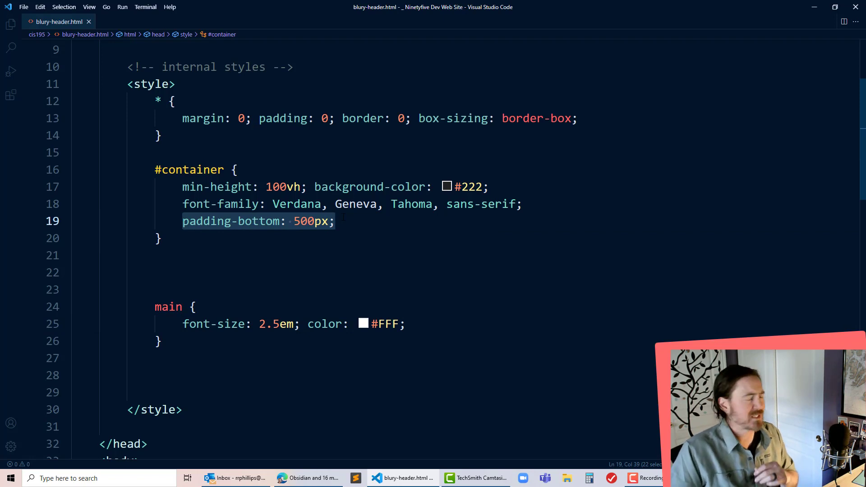
scroll(372, 237, "down", 2)
scroll(373, 237, "down", 2)
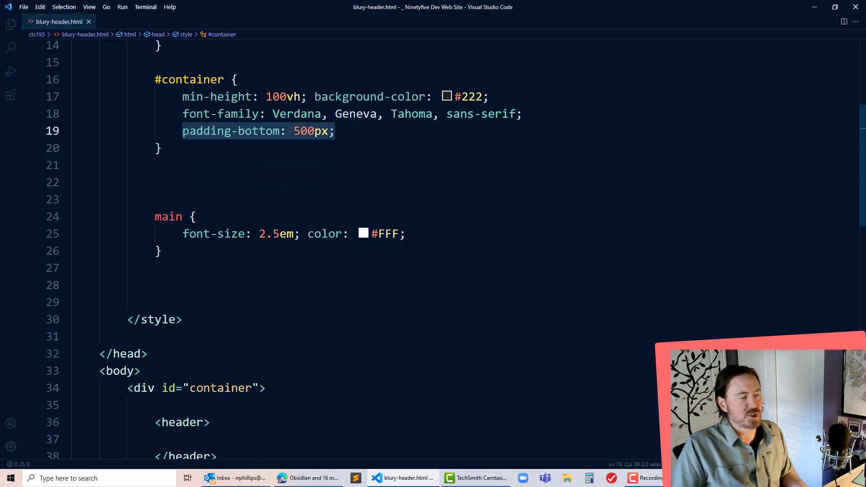
key("alt+Tab")
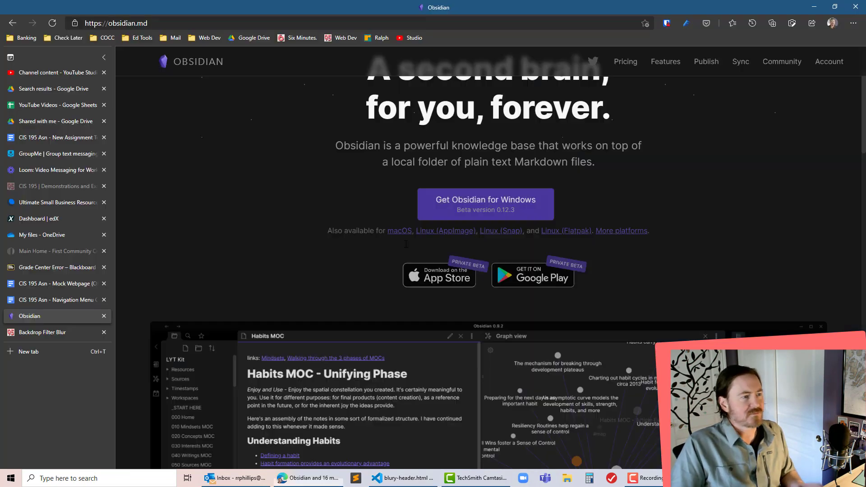
left_click(59, 333)
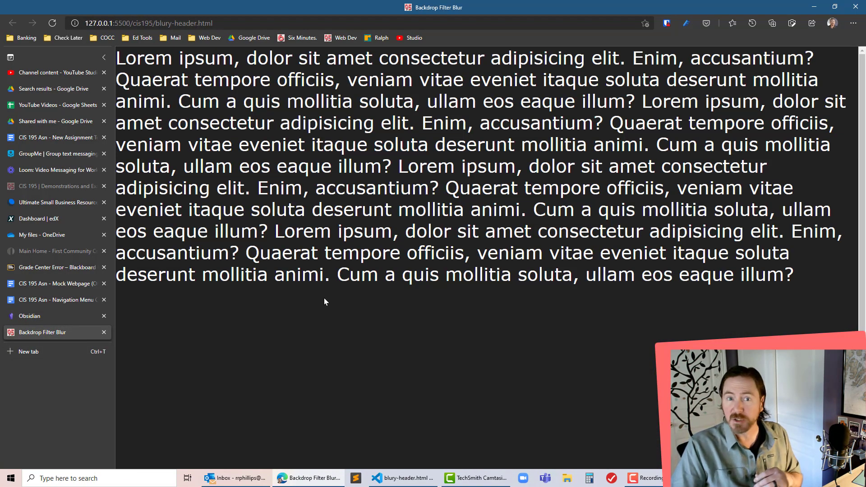
- Add background-color: pink to the 15vh header rule, save, and view the pink band in Edge
key("alt+Tab")
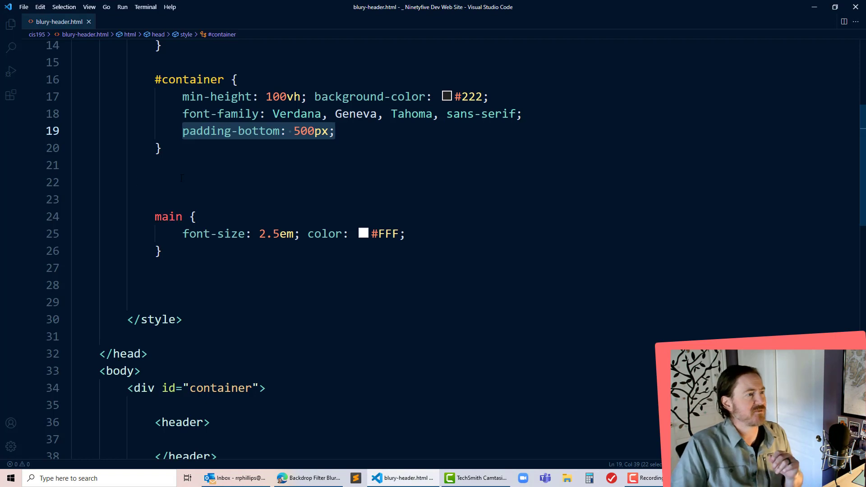
left_click(181, 182)
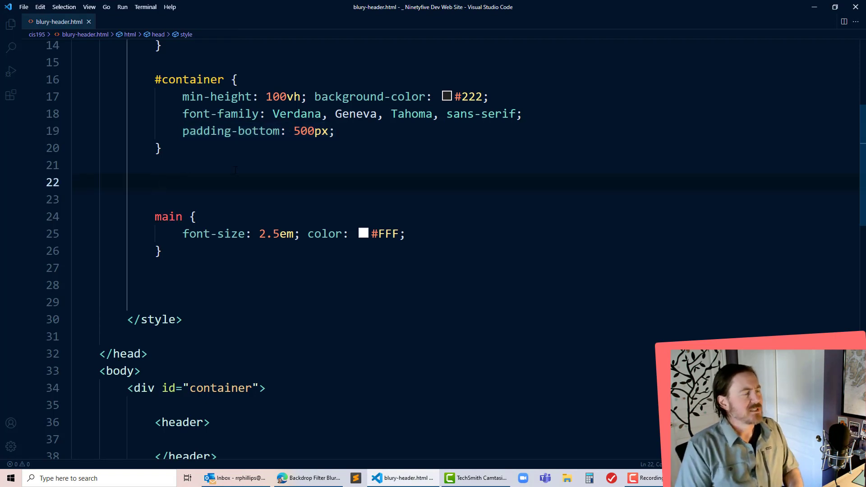
type("he")
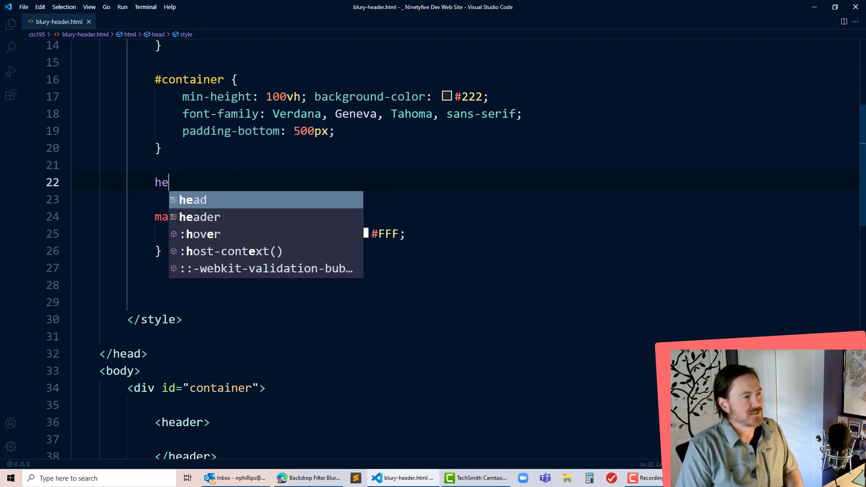
type("ader {")
key("Return")
key("ctrl+s")
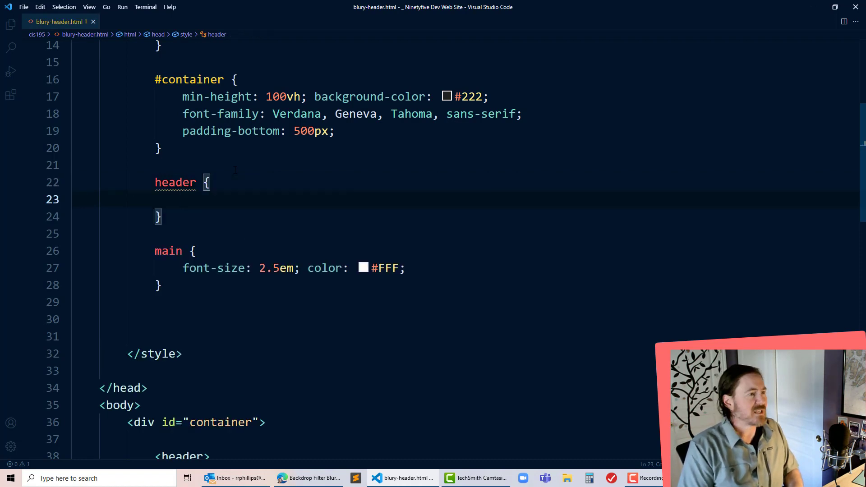
type("height: ")
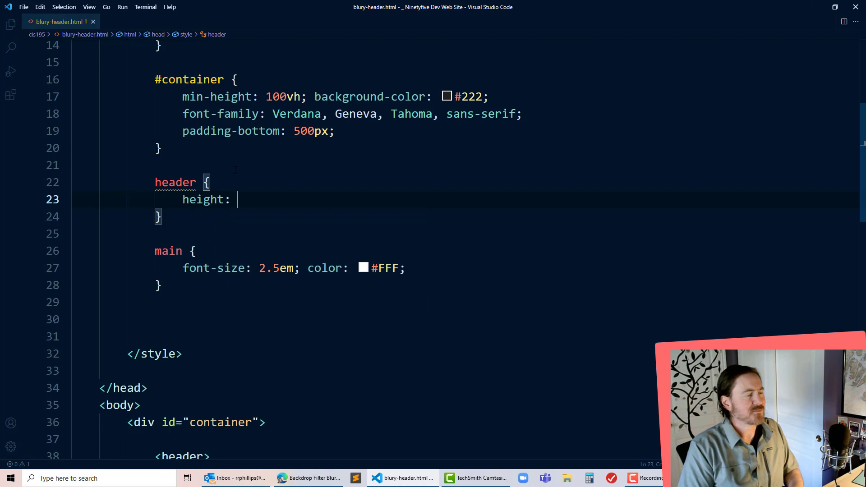
type("15")
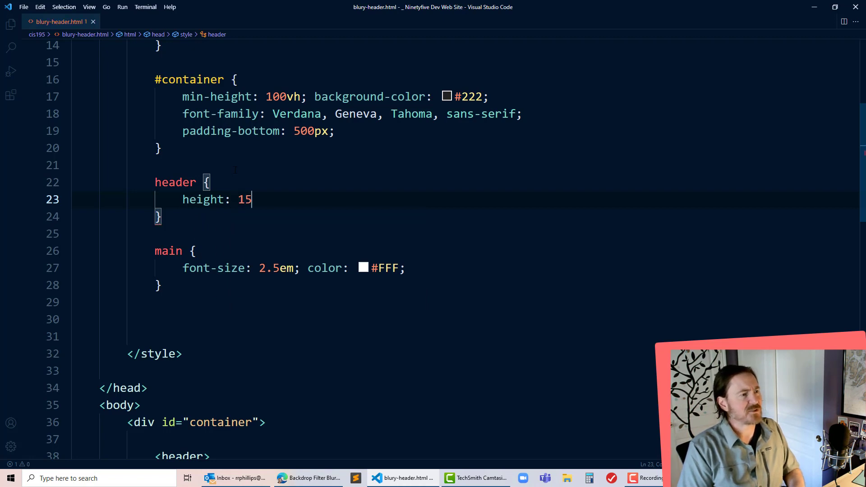
type("vh")
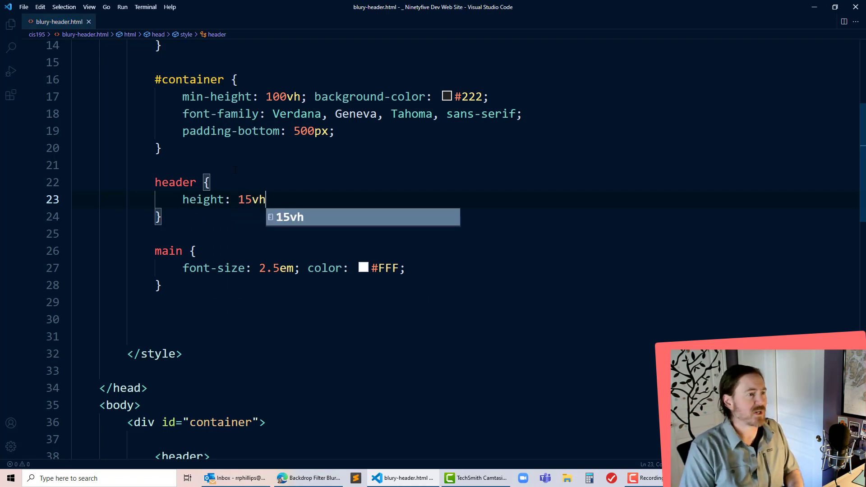
type("; backgr")
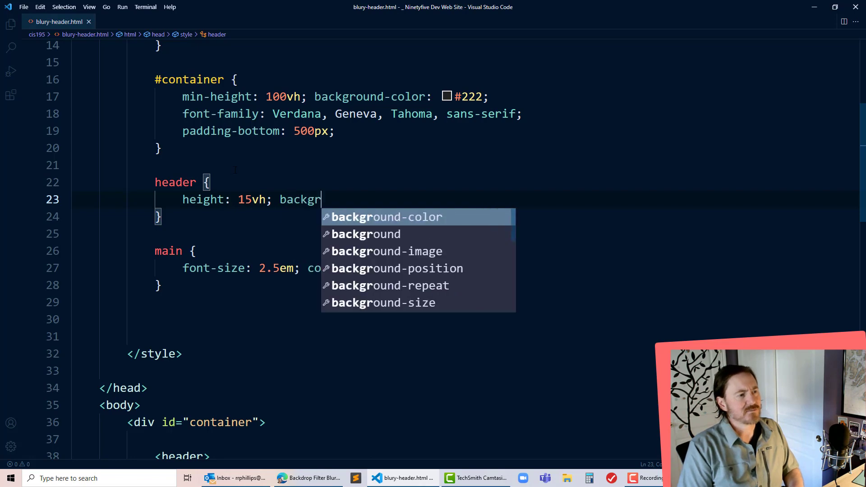
type("ound-color: p")
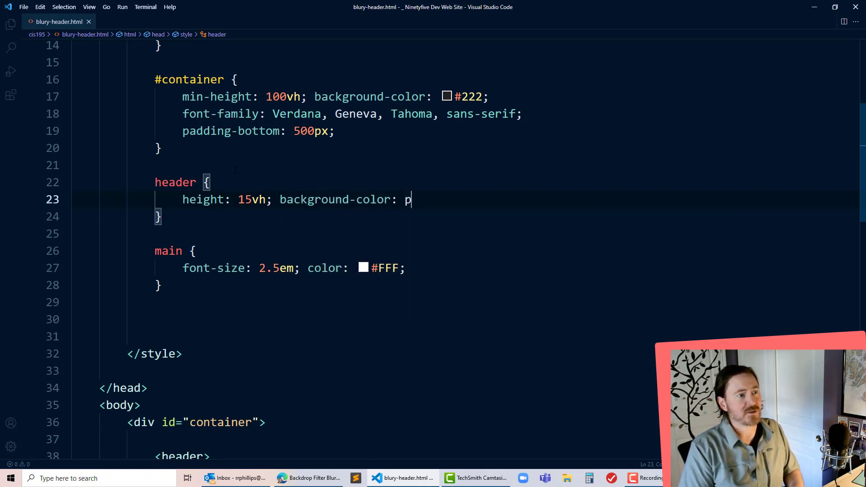
type("ink;")
key("ctrl+s")
key("alt+Tab")
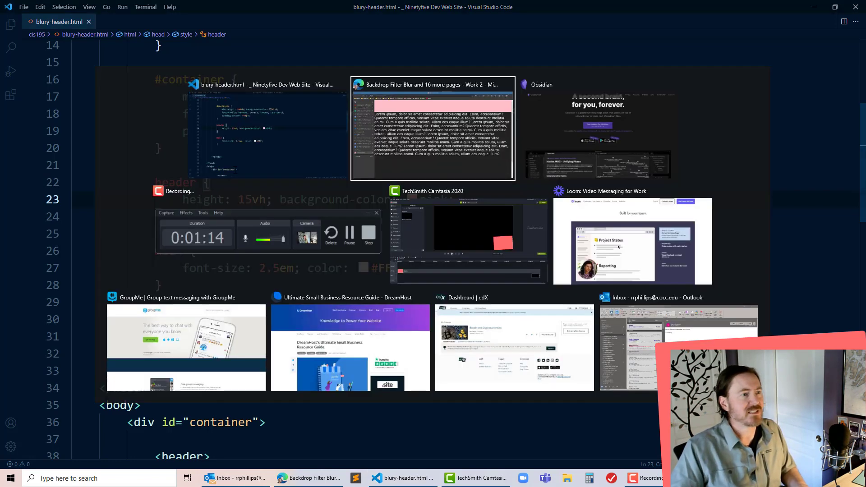
scroll(506, 238, "down", 3)
scroll(505, 239, "up", 3)
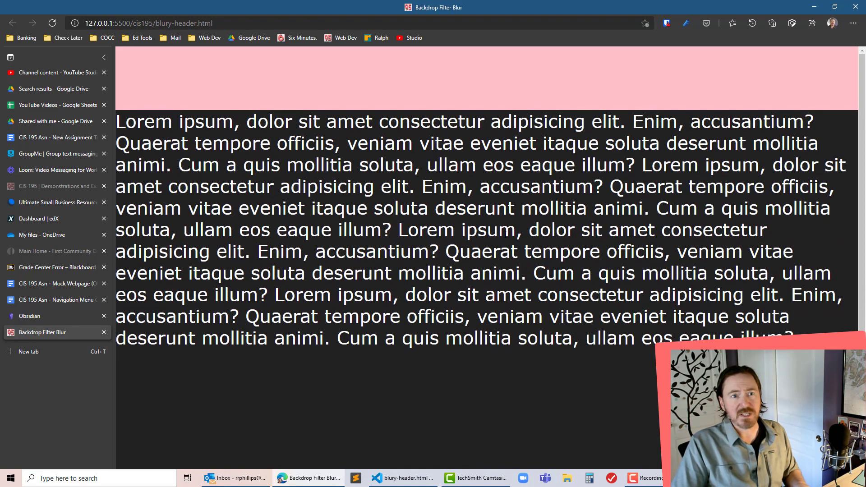
key("alt+Tab")
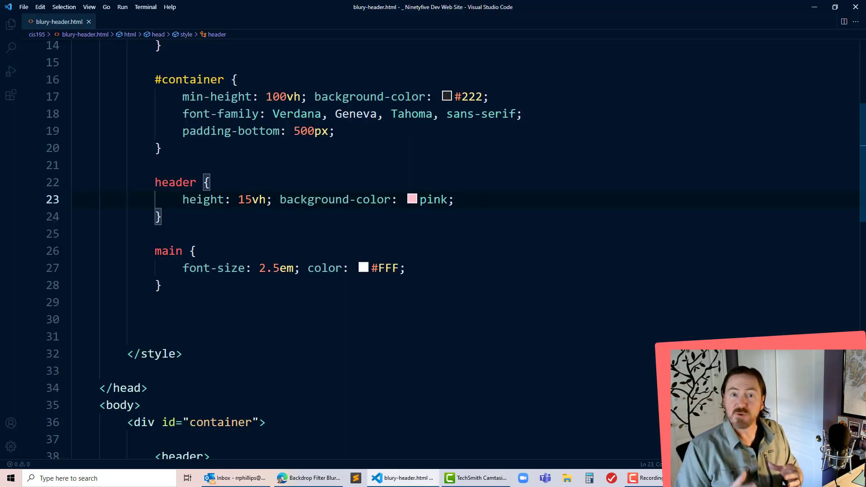
- Give the header position: fixed with top: 0px and left: 0px, save, and preview in Edge
key("alt+Tab")
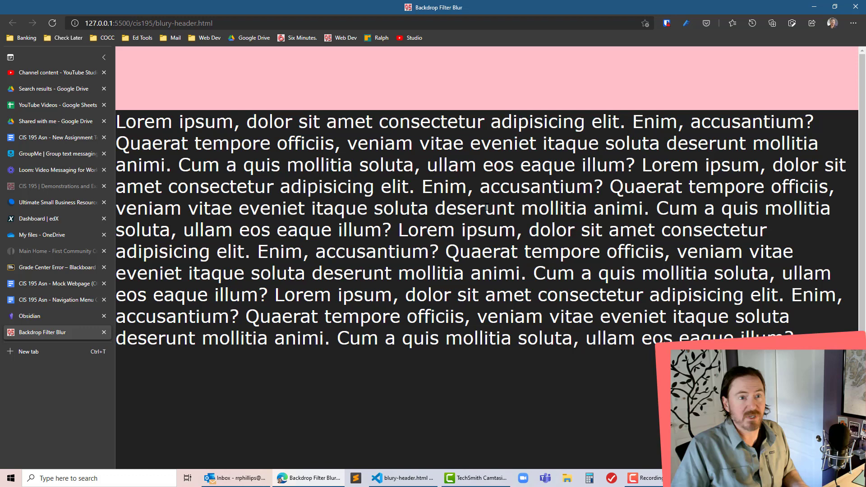
scroll(486, 208, "down", 3)
scroll(486, 208, "up", 3)
key("alt+Tab")
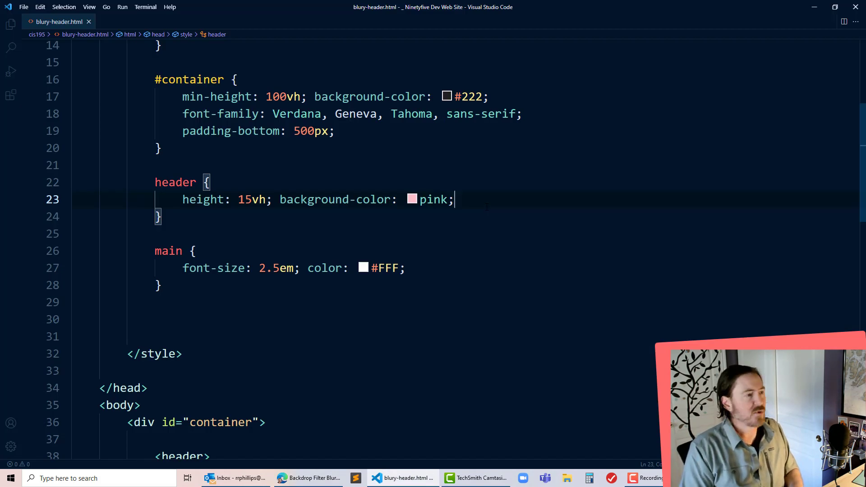
key("Return")
type("p")
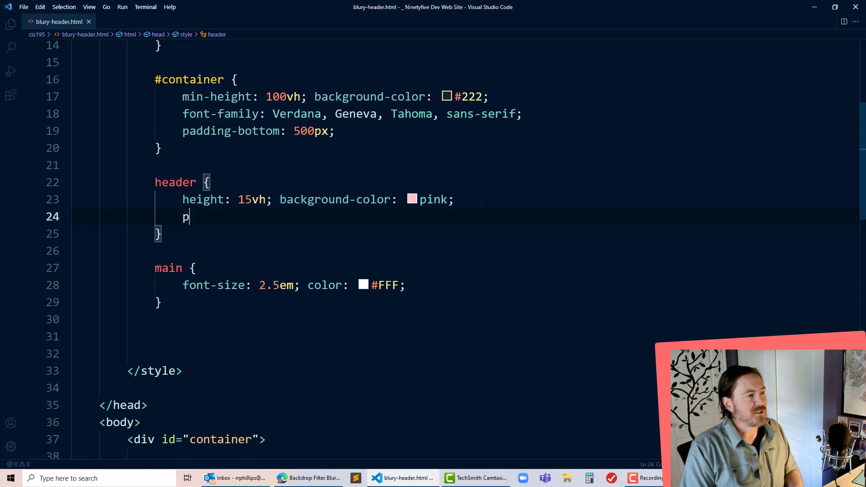
type("osition: f")
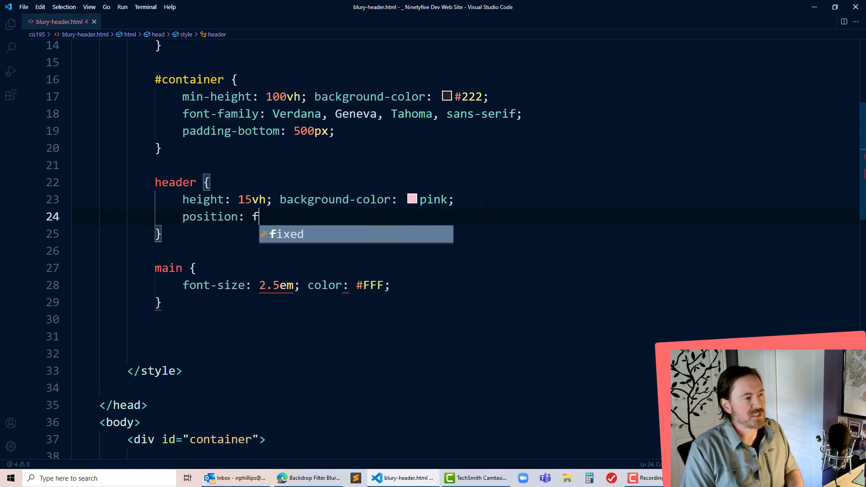
type("ixed;")
key("ctrl+s")
type(" t")
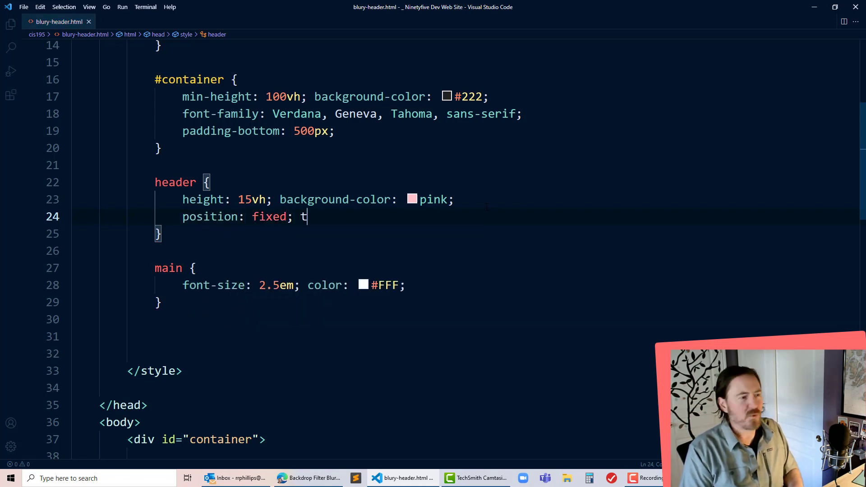
type("op: 0")
key("ctrl+s")
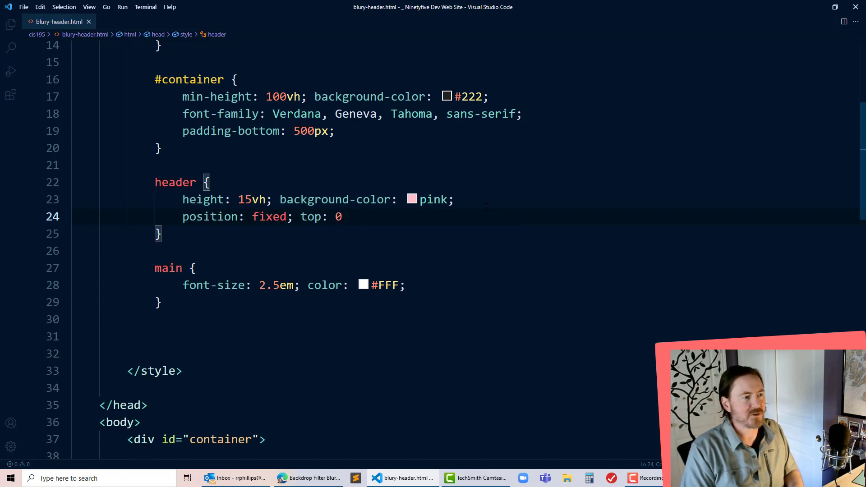
type("px; left")
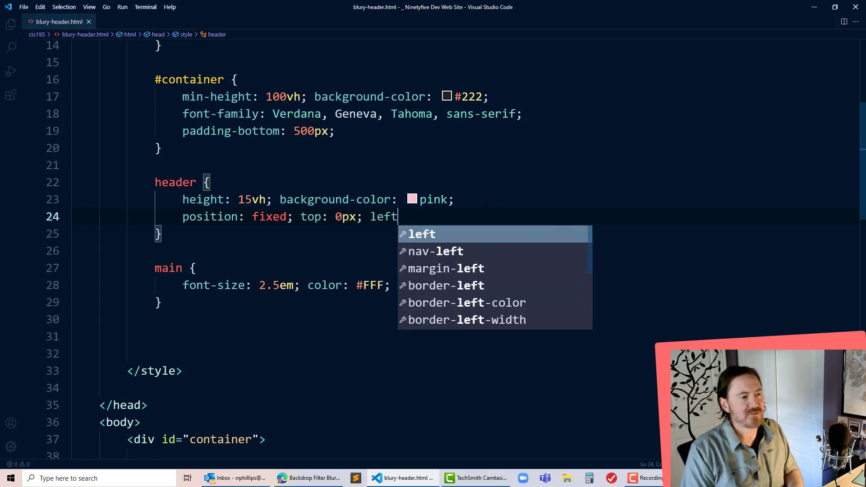
type(": 0px;")
key("ctrl+s")
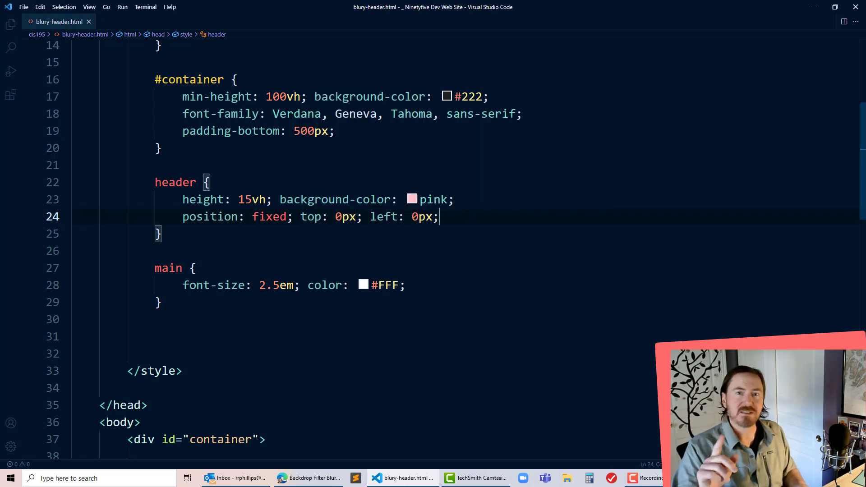
key("alt+Tab")
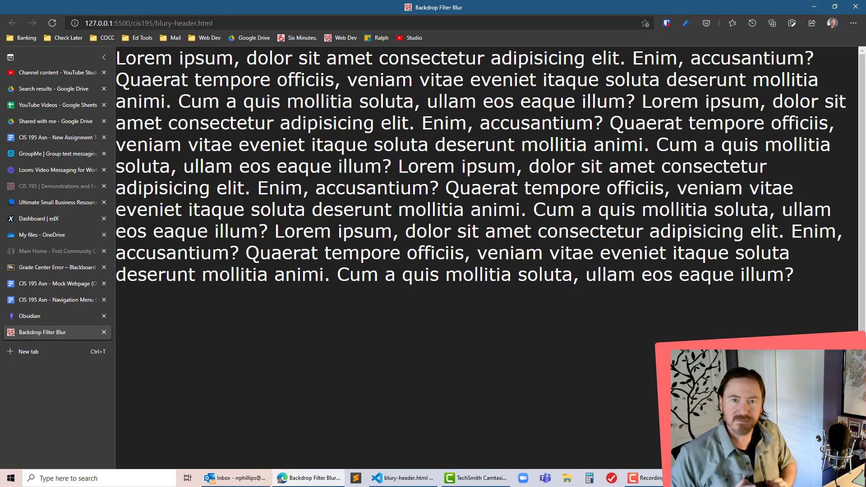
- Add width: 100% to the header rule, save, and check the full-width pink header in Edge
key("alt+Tab")
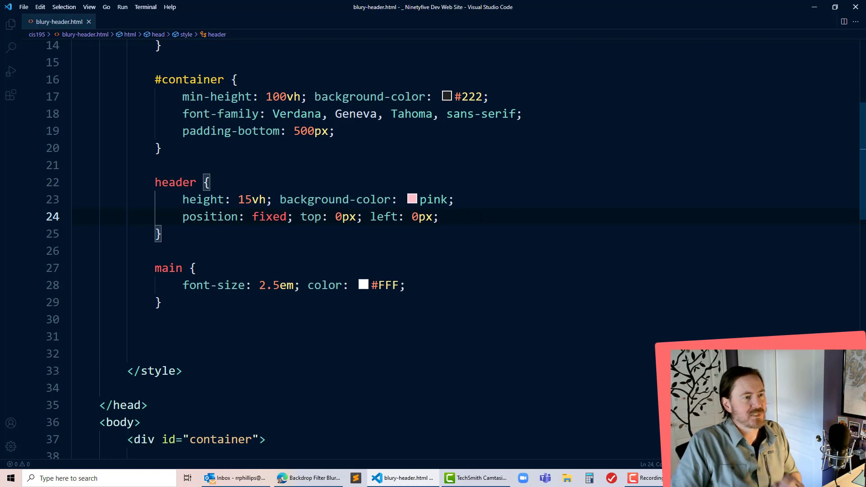
key("Return")
type("width: 10")
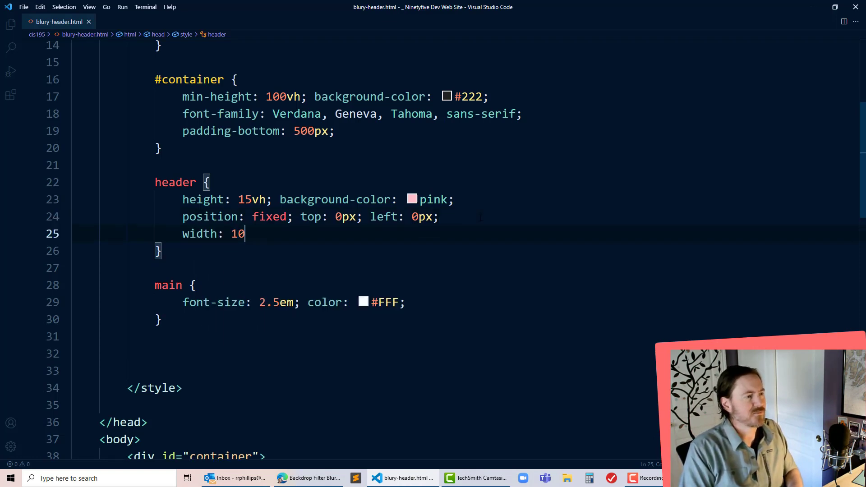
type("0%;")
key("ctrl+s")
key("alt+Tab")
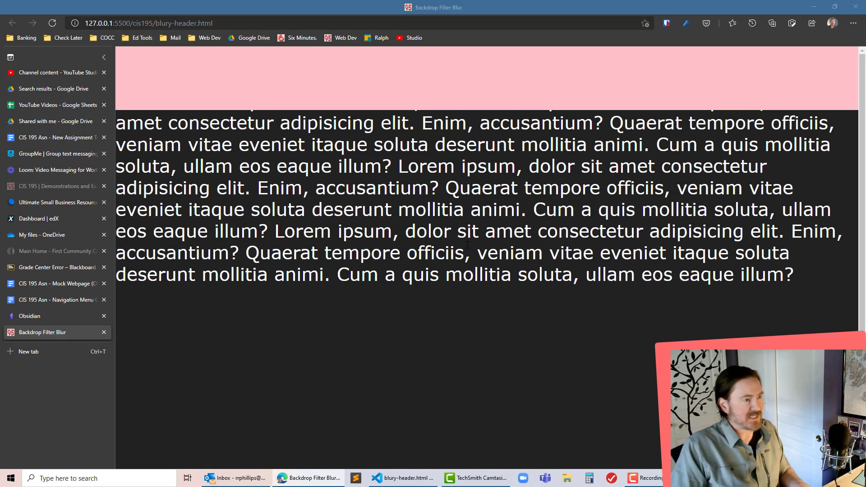
key("alt+Tab")
- Open a new line after the main font-size declaration for padding: 20vh 2em 10em 2em
left_click(444, 304)
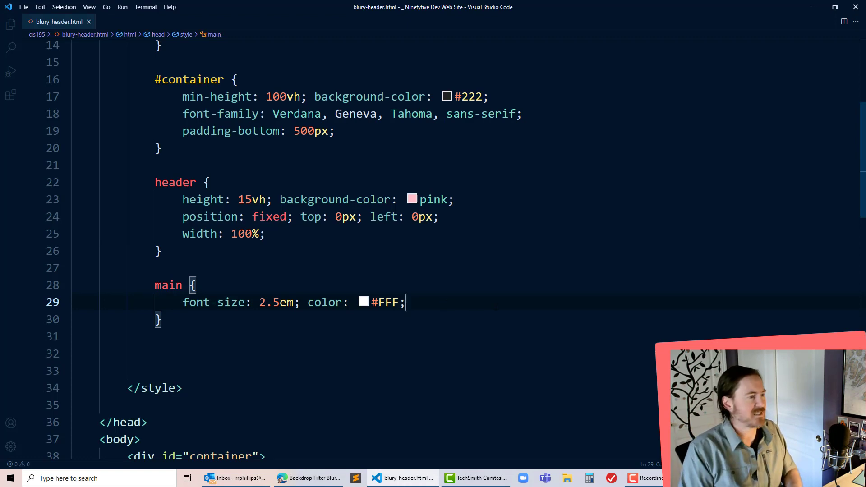
key("Return")
type("padding: ")
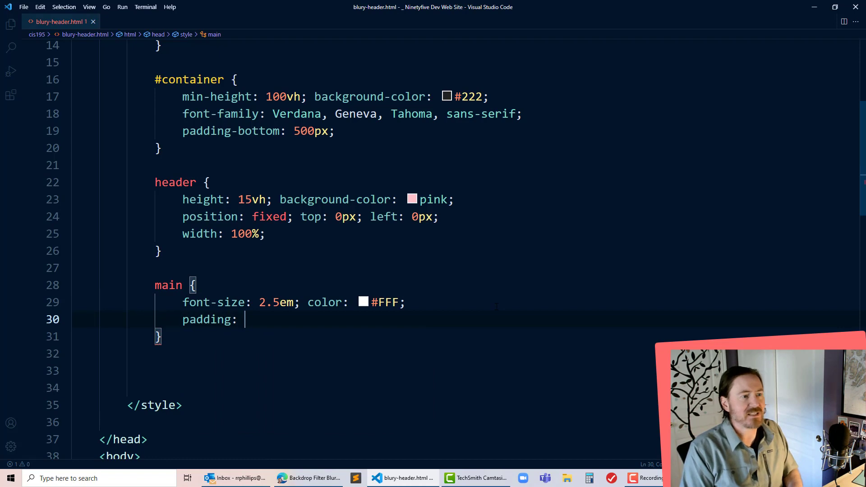
type("20vh 2em 10em 2em")
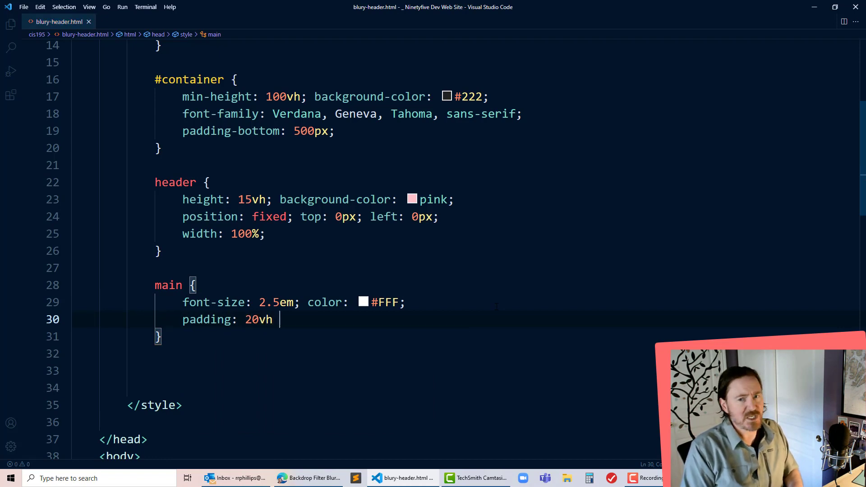
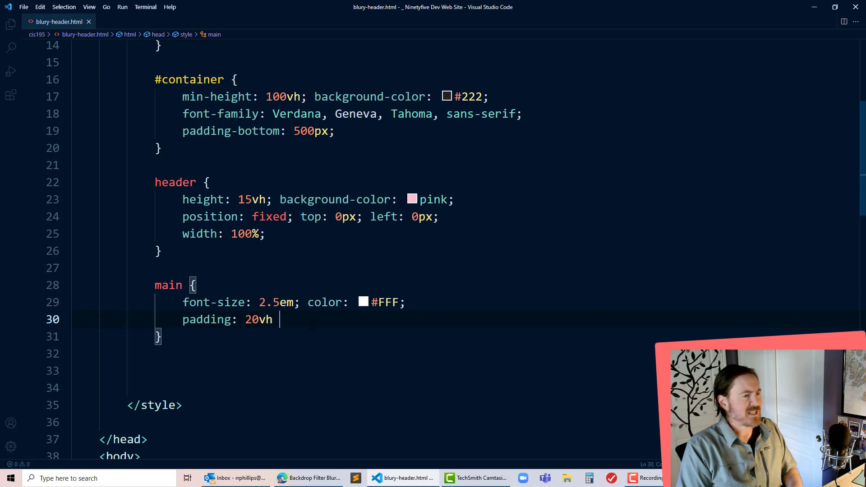
type("em ")
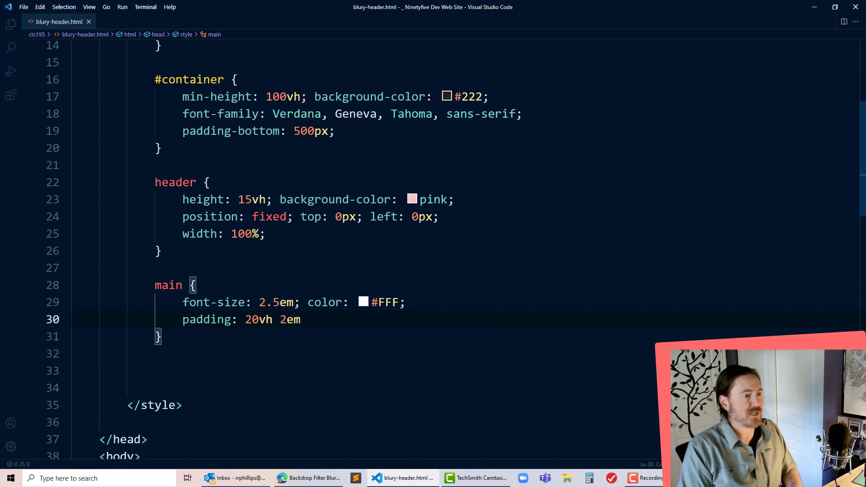
type("10em ")
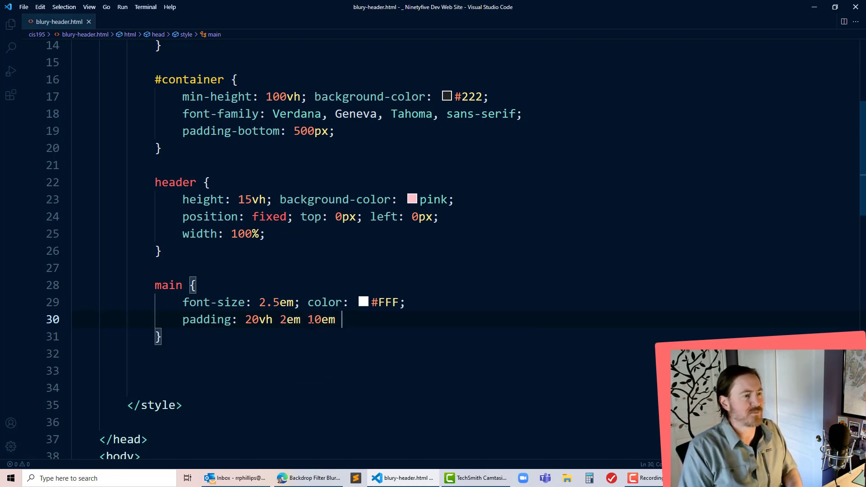
type("2em;")
- Save the 20vh 2em 10em 2em padding rule and bring up the page in Edge
key("ctrl+s")
key("alt+Tab")
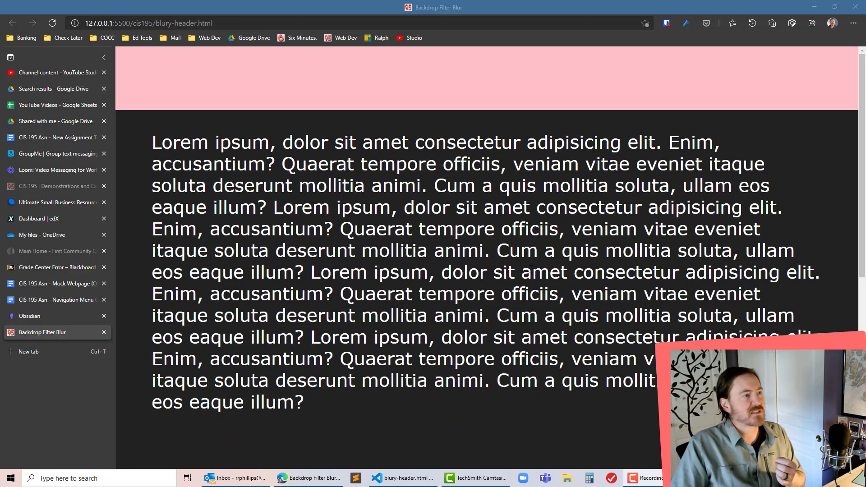
scroll(530, 269, "down", 5)
scroll(531, 268, "up", 5)
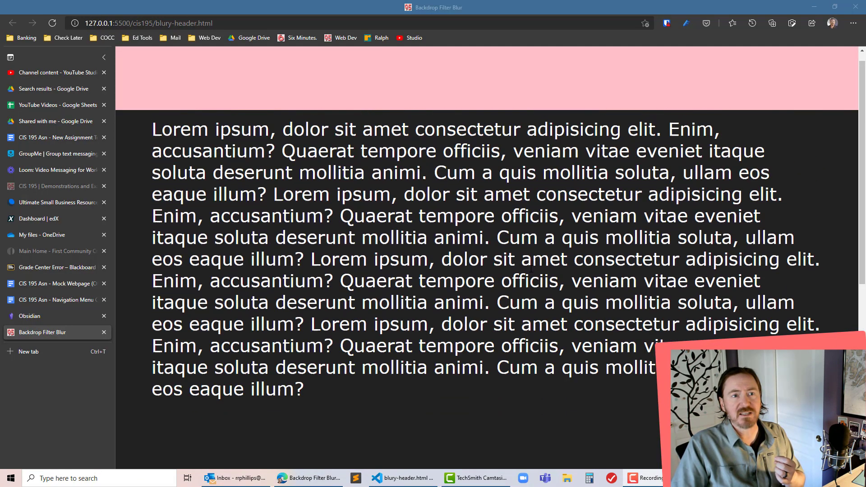
scroll(531, 268, "down", 8)
scroll(530, 269, "down", 3)
scroll(531, 269, "up", 8)
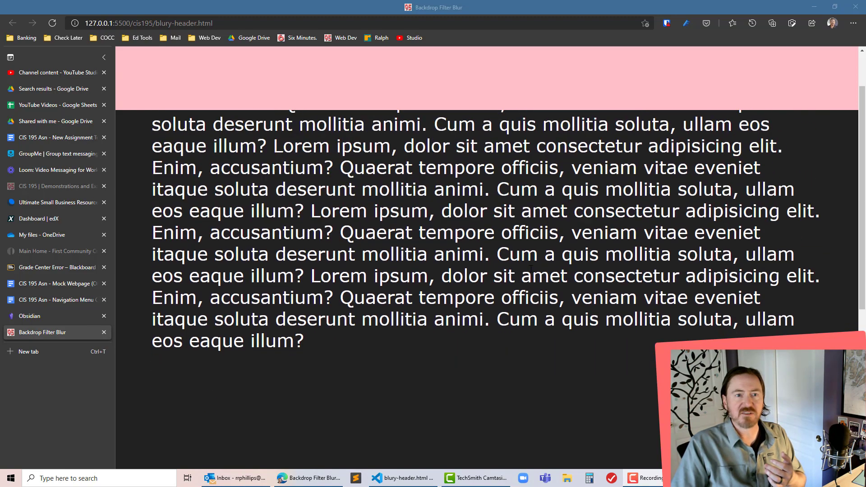
scroll(531, 269, "down", 10)
scroll(531, 269, "up", 5)
scroll(531, 269, "up", 3)
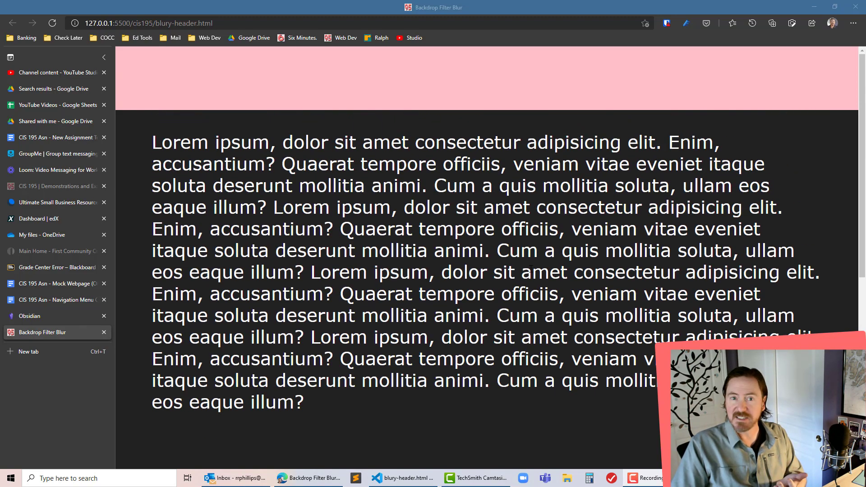
scroll(530, 269, "down", 3)
scroll(531, 269, "up", 5)
scroll(531, 269, "down", 3)
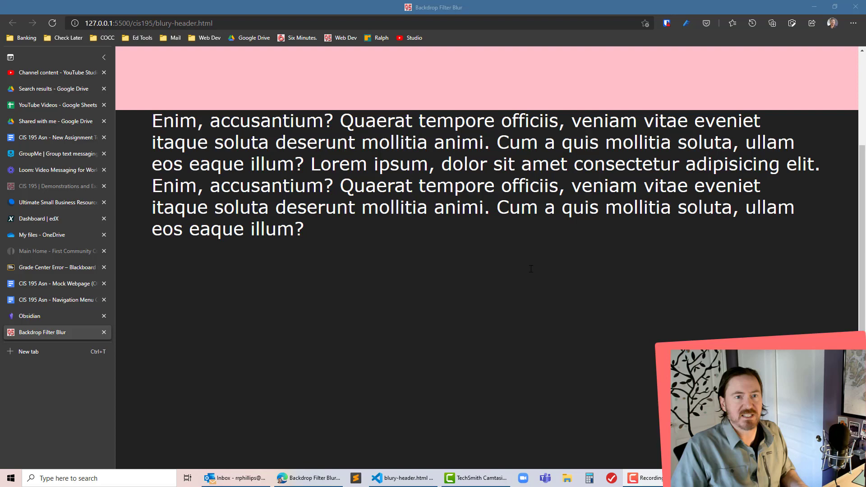
scroll(531, 269, "up", 5)
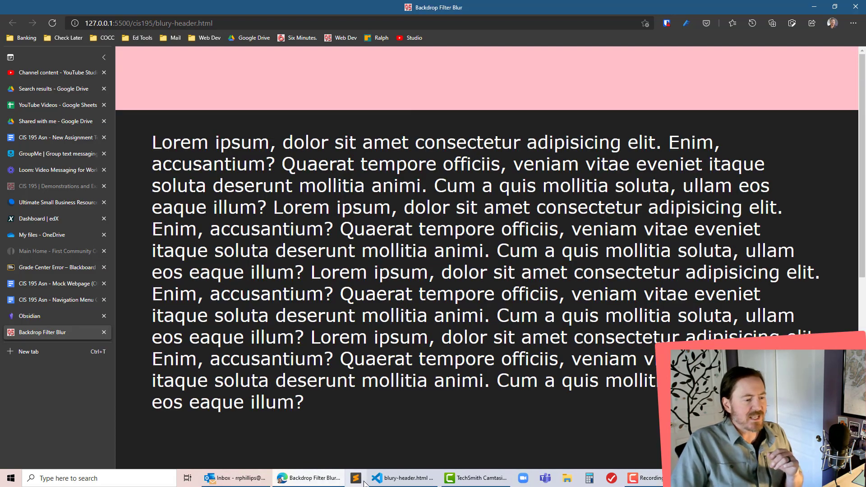
- Return to VS Code and place the cursor on the header's pink background value
left_click(426, 479)
left_click(431, 201)
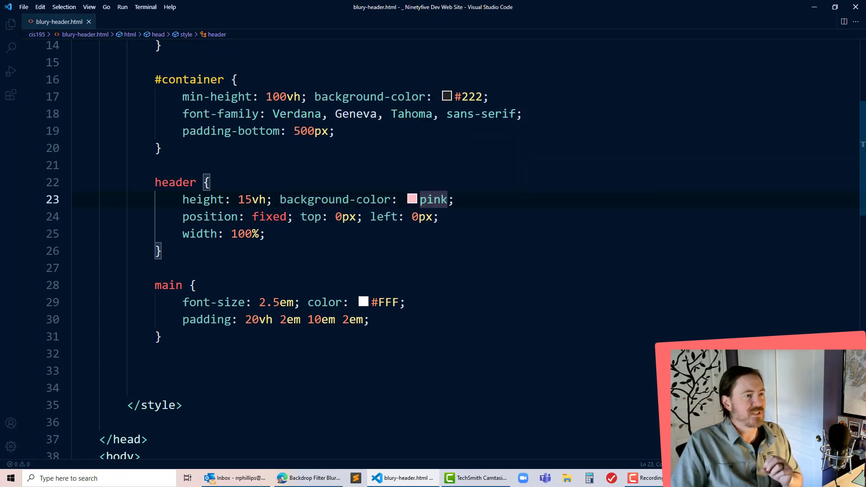
- Replace the header's 'pink' background on line 23 with hsla(200,100%,0%,.4) and save
left_click(392, 199)
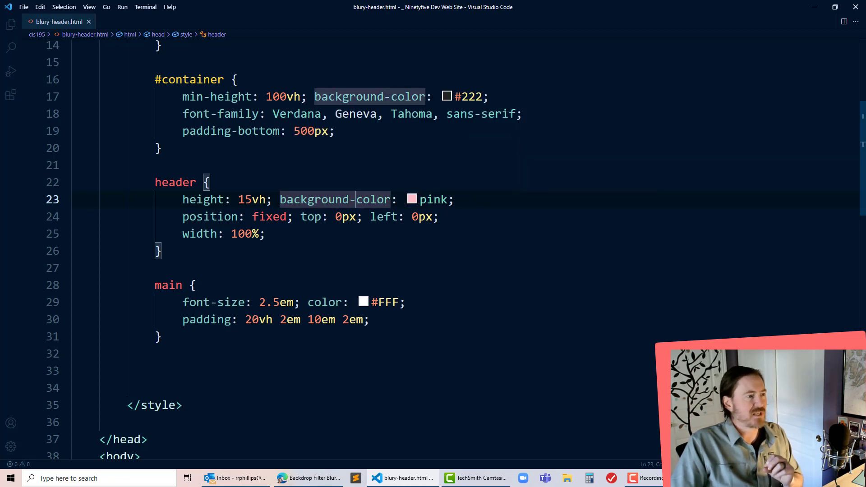
double_click(433, 199)
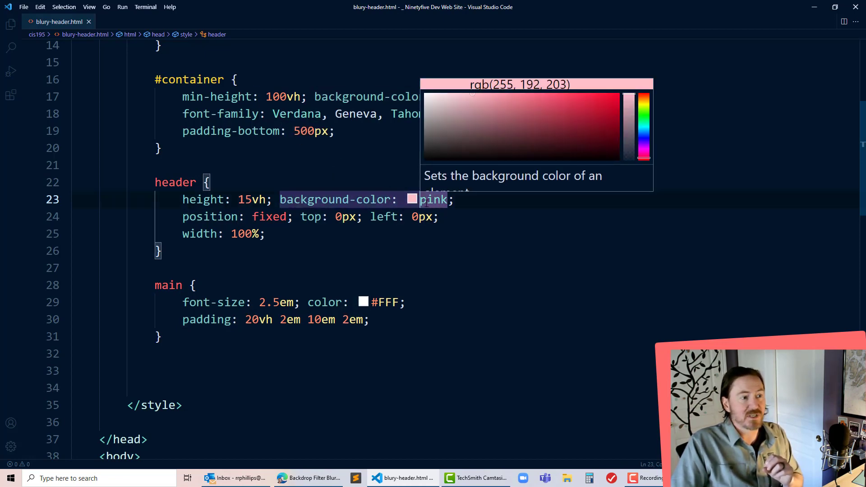
right_click(441, 199)
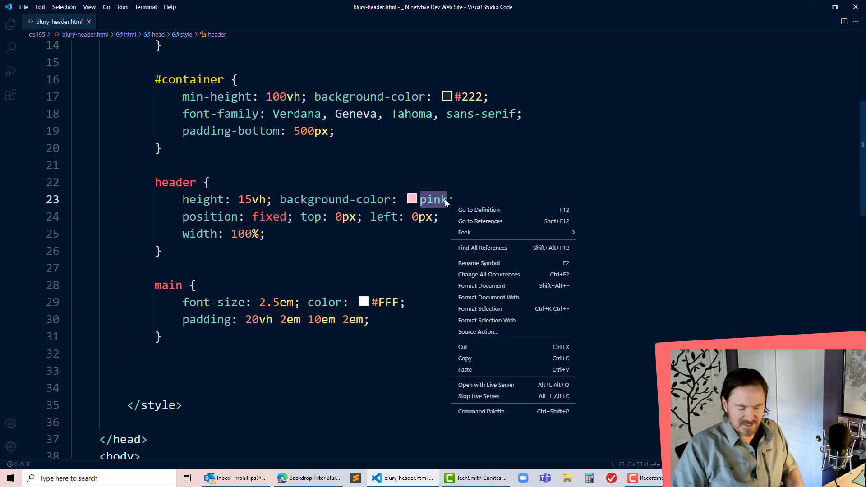
key("Escape")
key("Delete")
key("BackSpace")
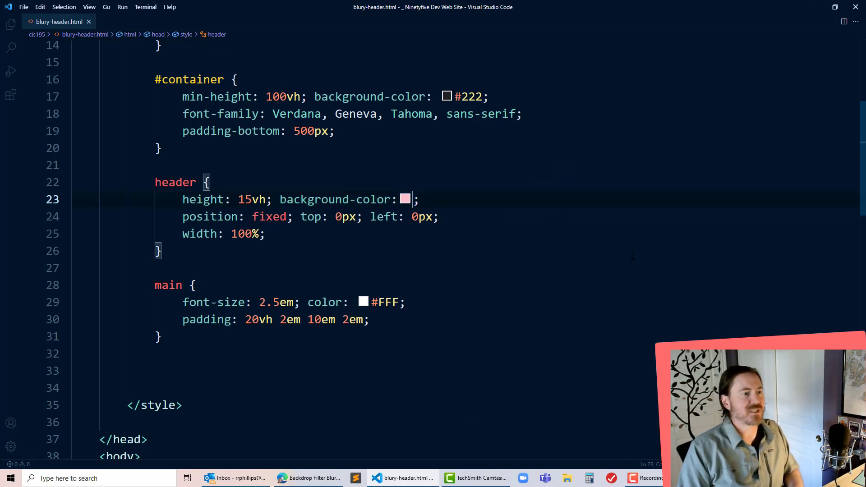
type("hsla")
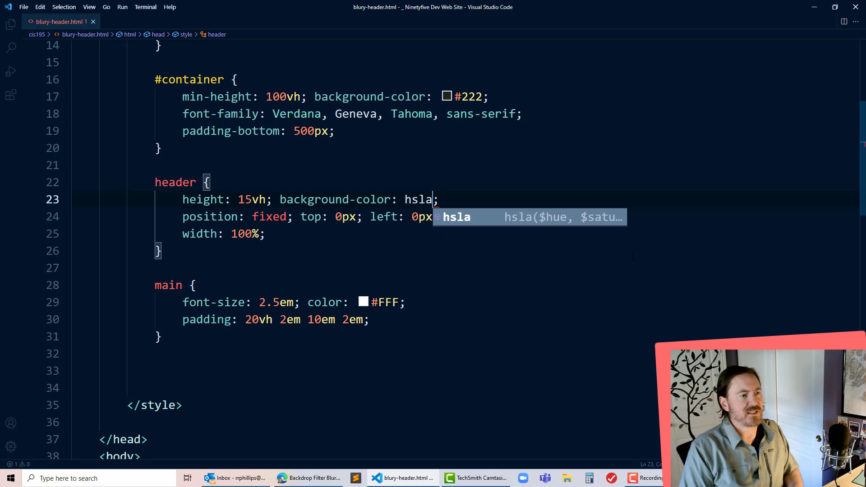
type("(200,")
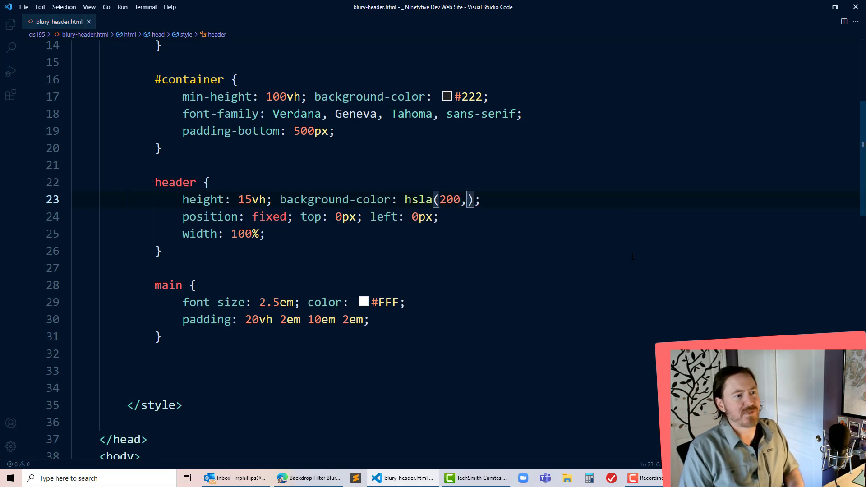
type("100%")
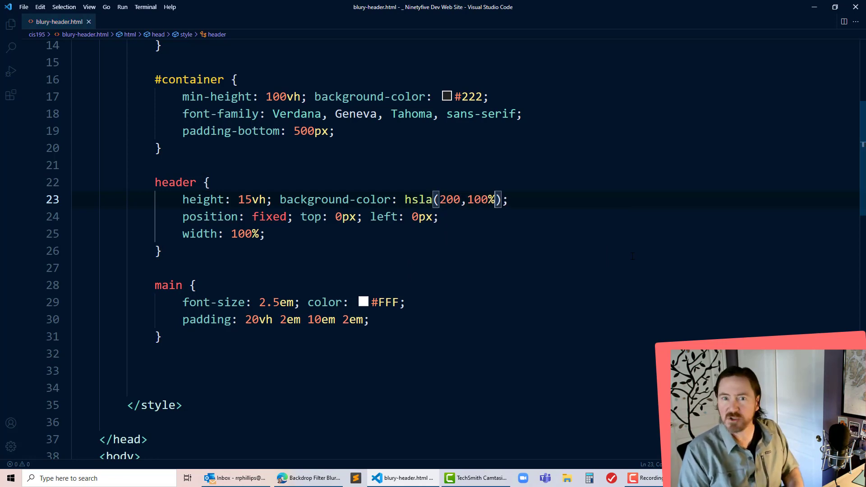
type(",0")
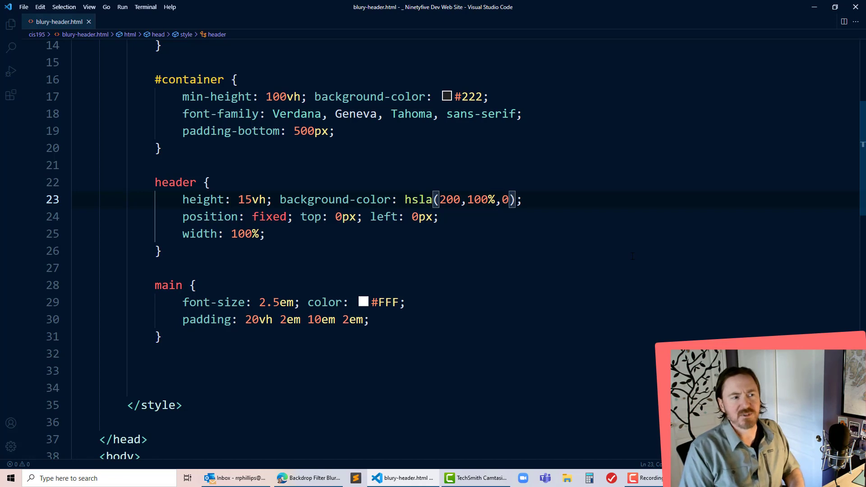
type("%,")
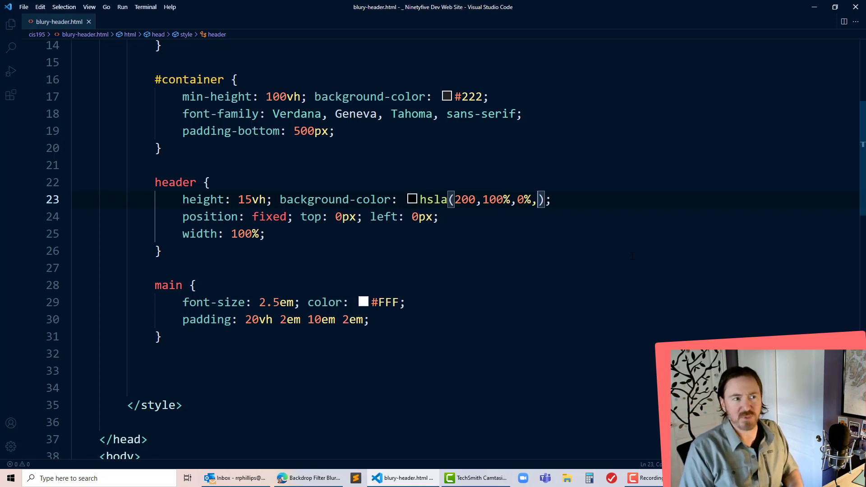
type(".")
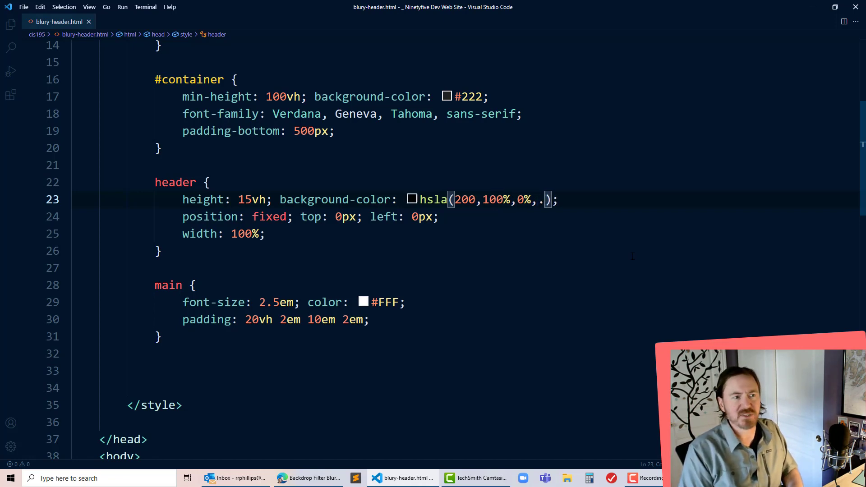
type("4")
key("ctrl+s")
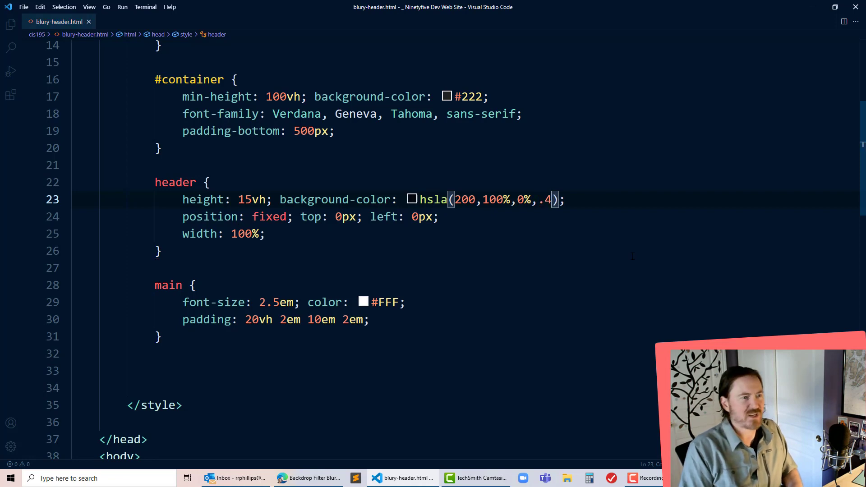
- View the translucent dark header over scrolled text in Edge, then go back to VS Code
key("alt+Tab")
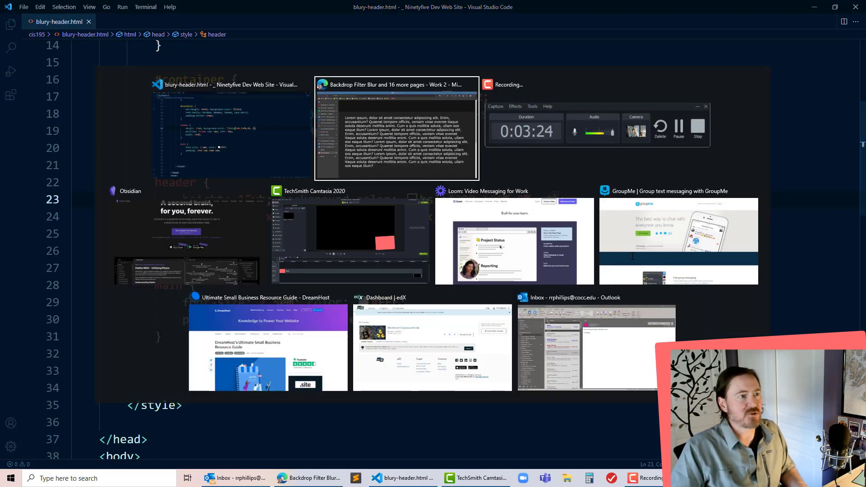
scroll(473, 238, "down", 1)
scroll(532, 179, "down", 1)
scroll(532, 178, "up", 2)
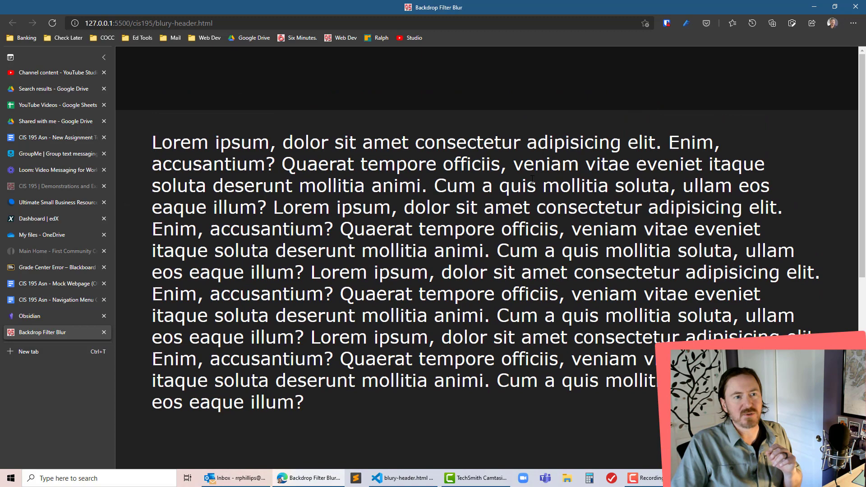
scroll(532, 177, "down", 2)
scroll(532, 177, "up", 2)
scroll(532, 178, "down", 2)
scroll(532, 178, "down", 1)
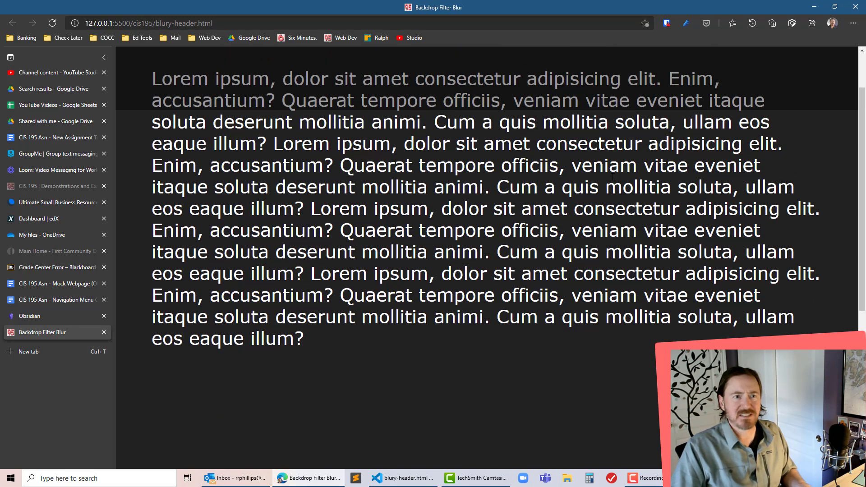
key("alt+Tab")
- Add 'backdrop-filter: blur(4px);' on a new line in the header rule using autocomplete
key("Down")
key("Down")
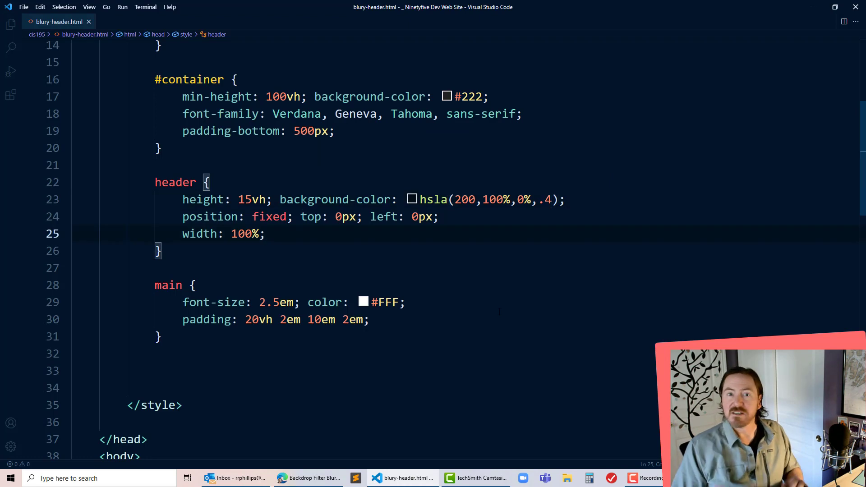
key("Return")
type("backd")
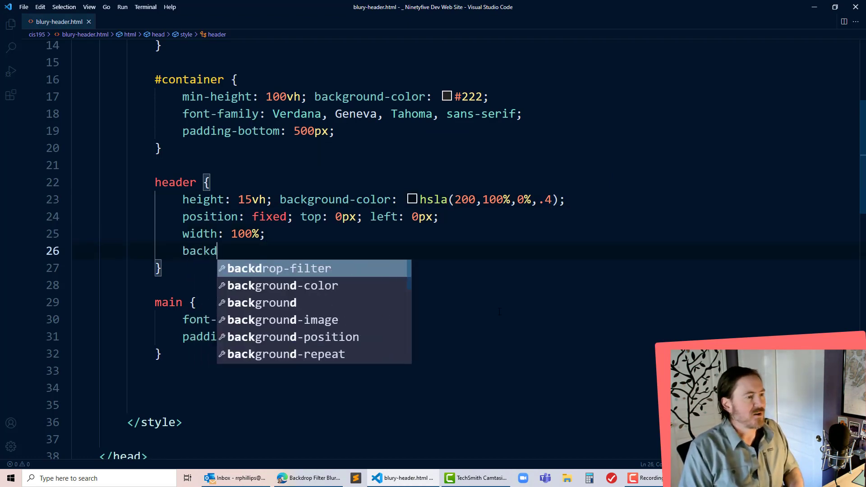
type("rop")
key("Tab")
type("blur")
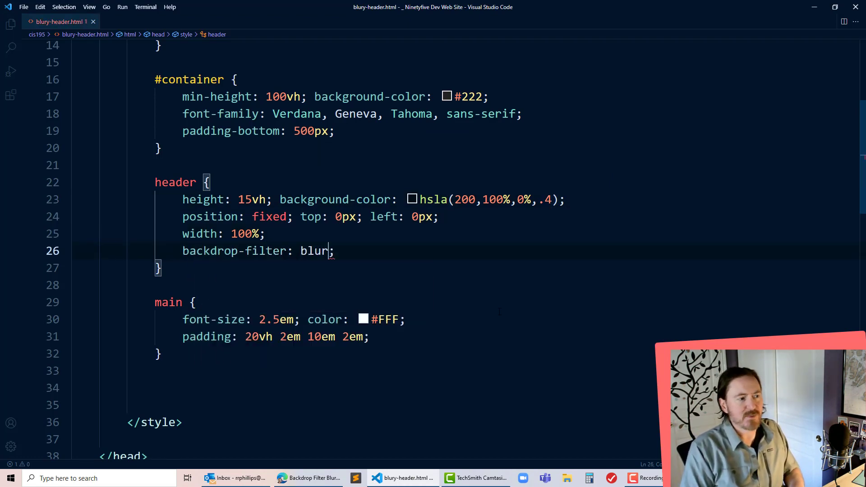
type("(")
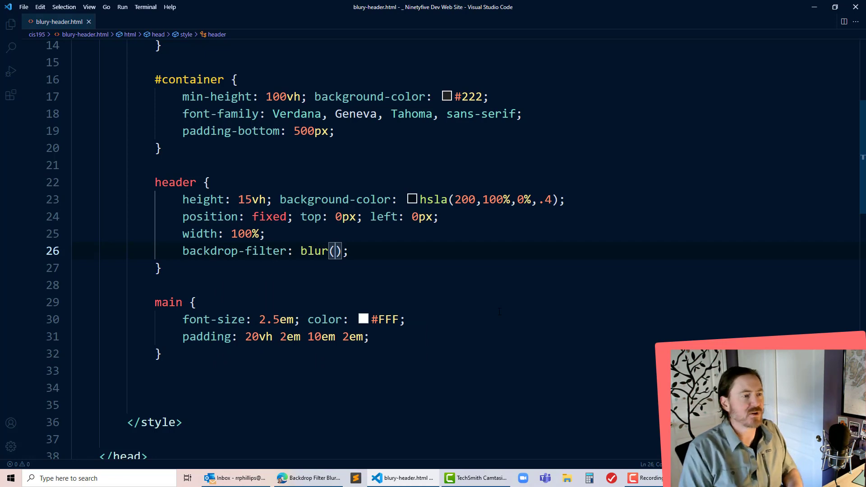
type("4px")
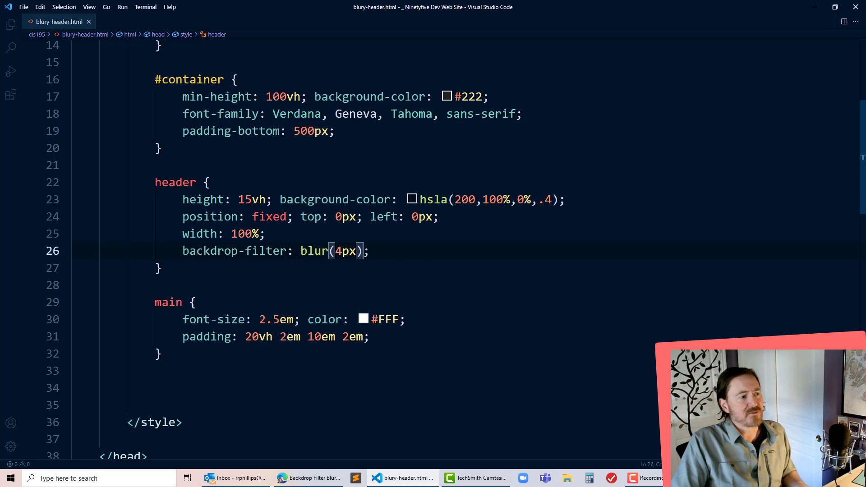
mouse_move(234, 250)
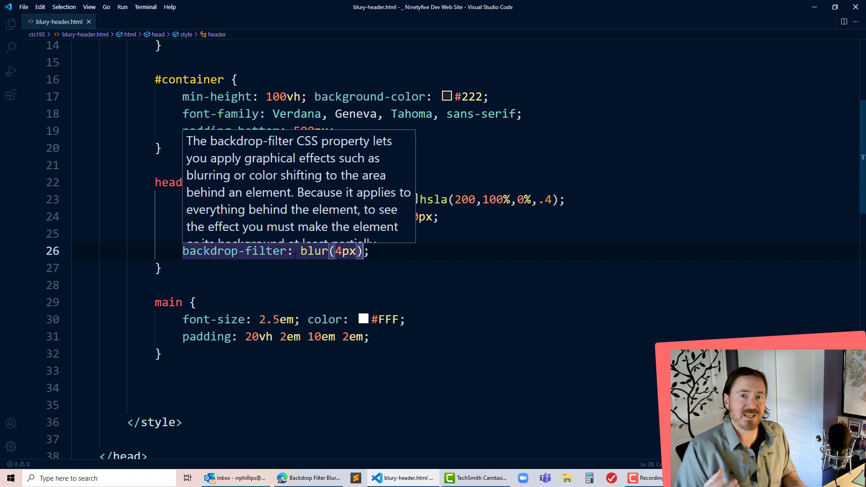
- Switch to Edge to preview the blurred lorem ipsum text under the header
key("alt+Tab")
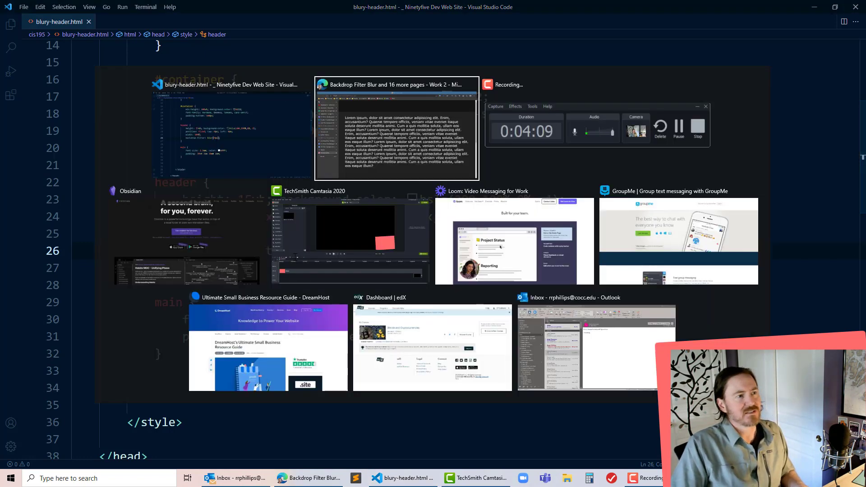
scroll(474, 237, "down", 1)
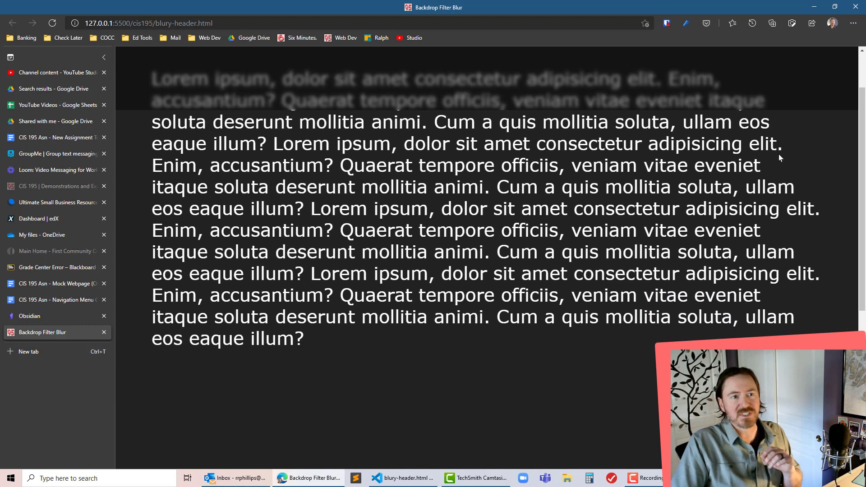
scroll(838, 148, "up", 2)
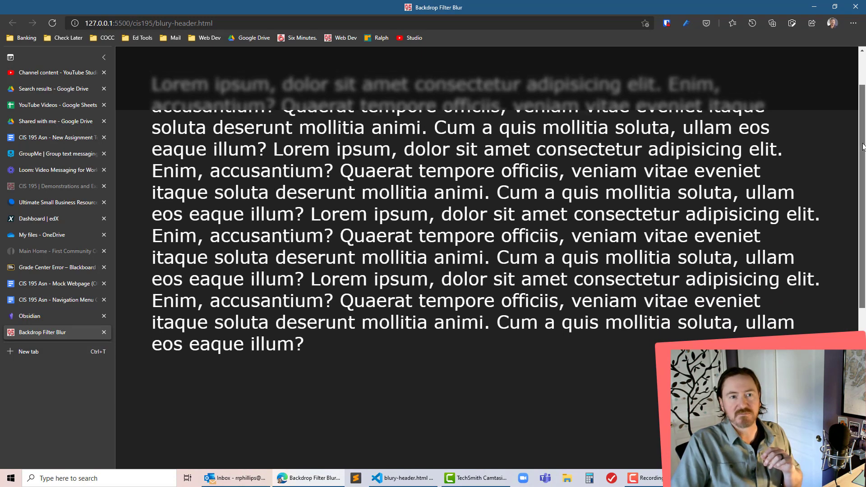
scroll(474, 237, "down", 2)
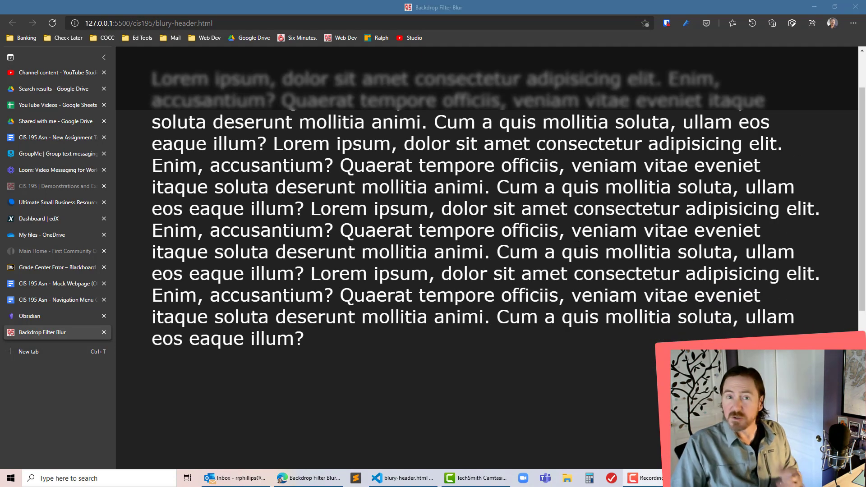
scroll(474, 237, "up", 2)
- Open the Obsidian site tab as a design reference, then return to VS Code
left_click(32, 316)
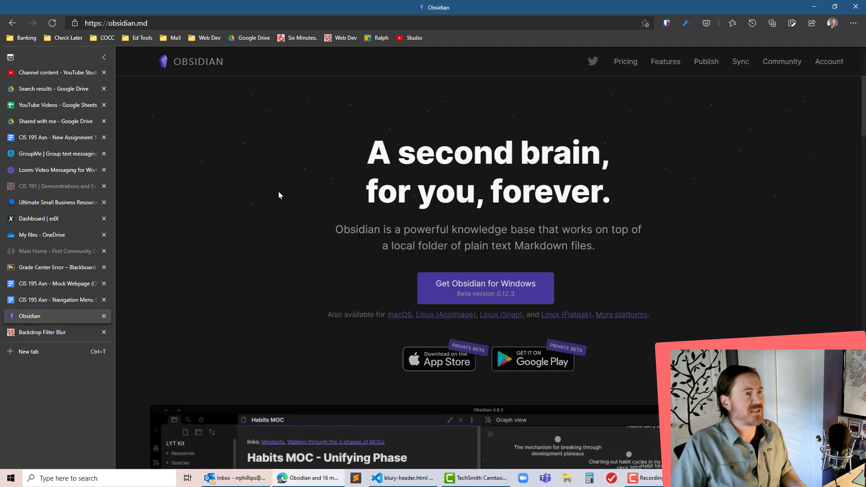
scroll(249, 162, "down", 3)
scroll(288, 136, "up", 3)
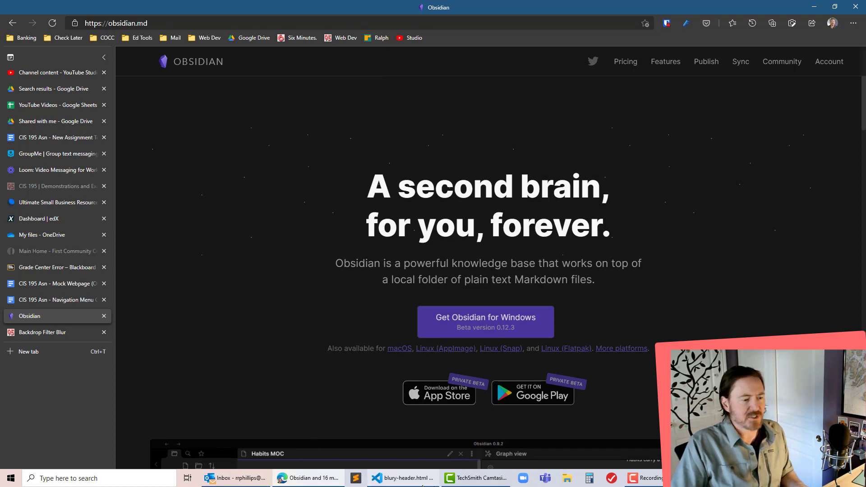
left_click(402, 478)
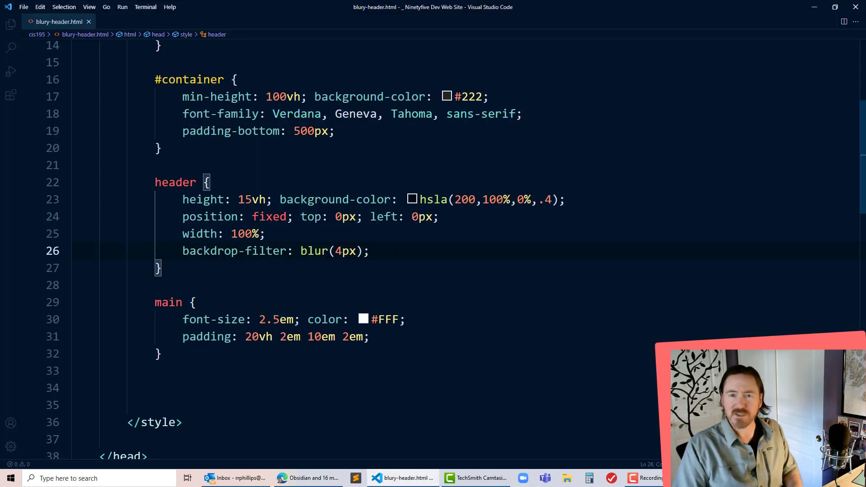
- Add 'border-bottom: 1px solid #666;' to the header rule and save the stylesheet
key("Return")
type("borde")
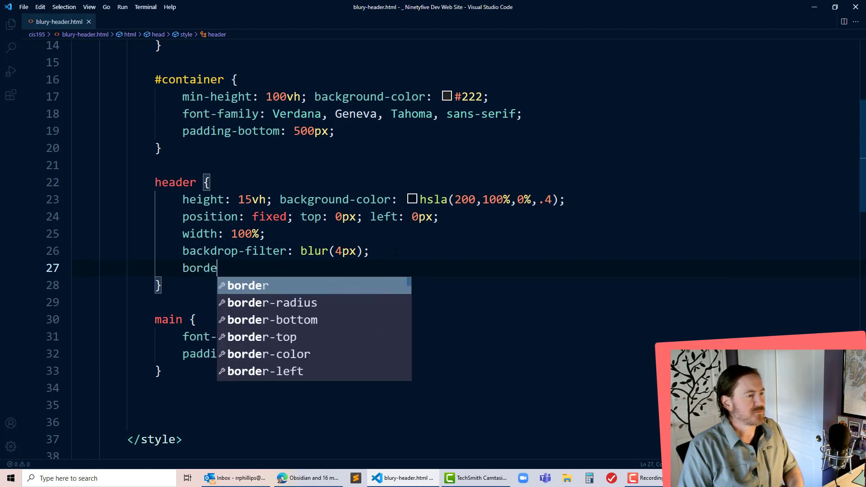
type("r-bottom: 1px ")
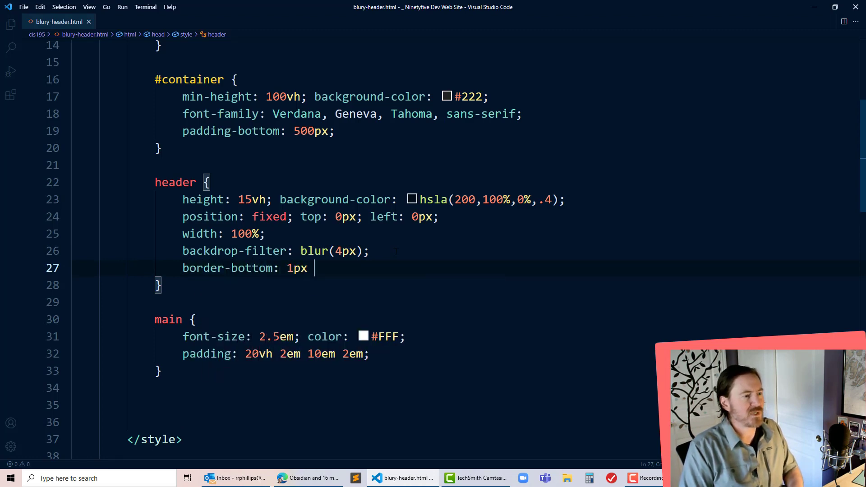
type("solid #")
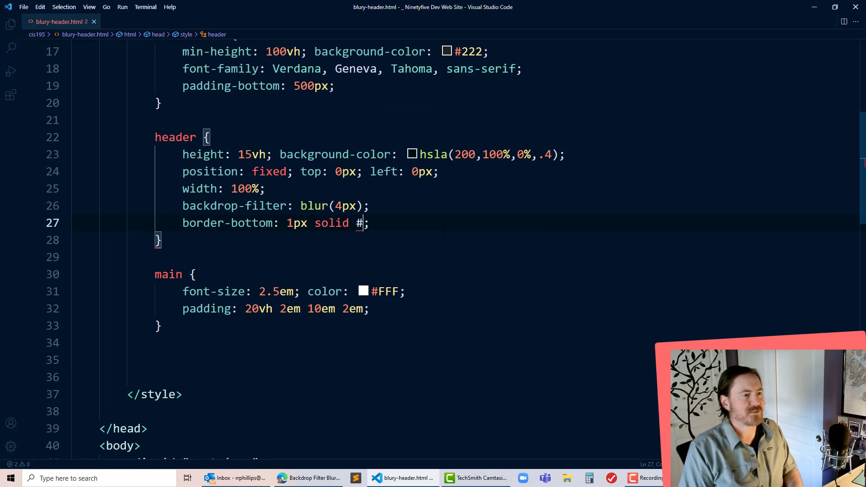
type("666")
key("ctrl+s")
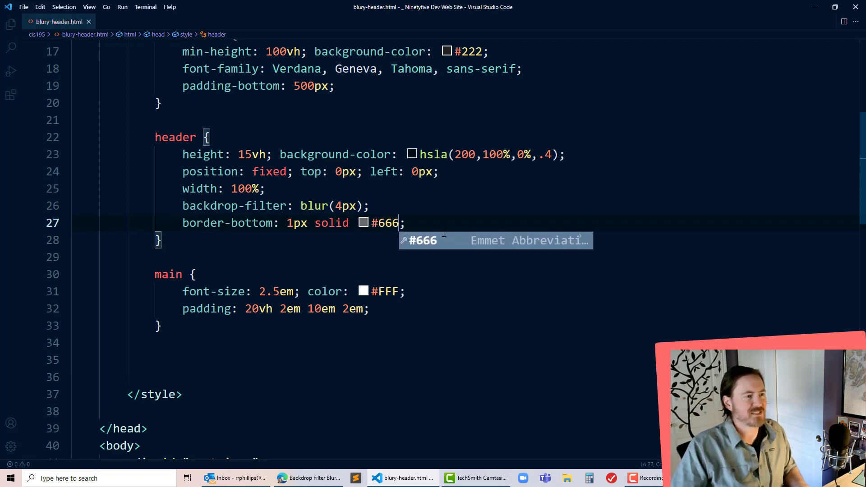
key("alt+Tab")
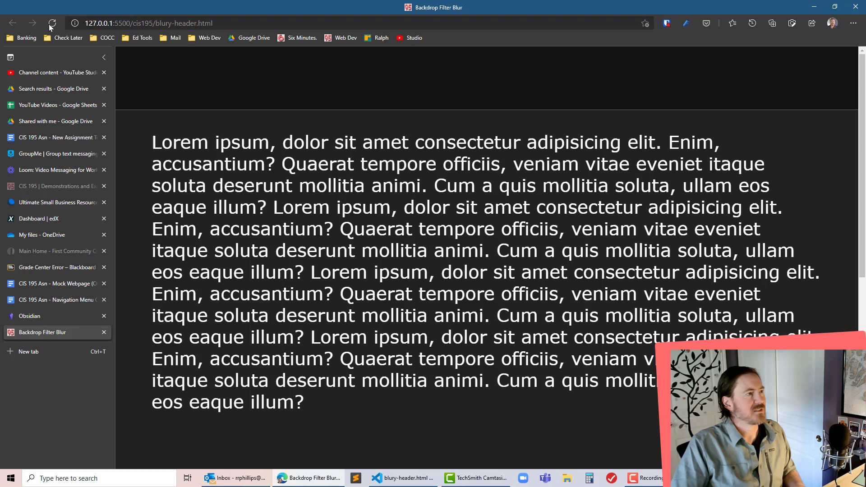
- Reload the Edge page to show the header's new thin gray bottom border
left_click(55, 23)
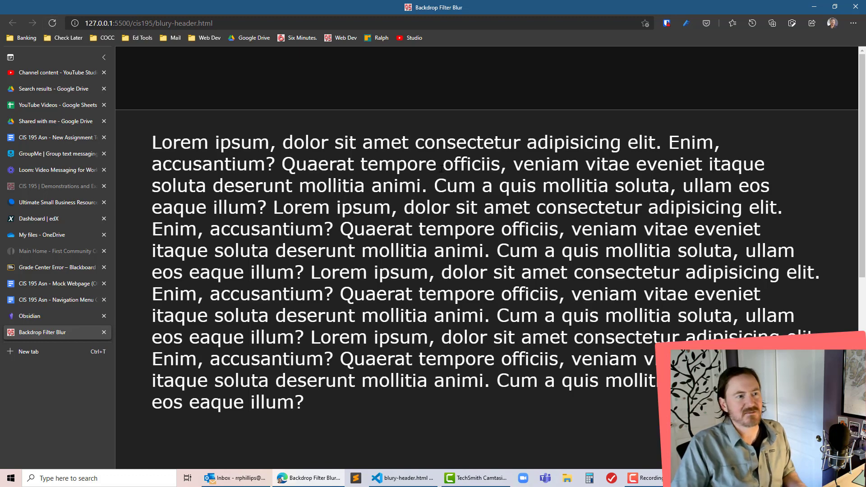
scroll(433, 271, "down", 3)
scroll(433, 271, "down", 2)
scroll(433, 270, "up", 2)
scroll(433, 270, "up", 3)
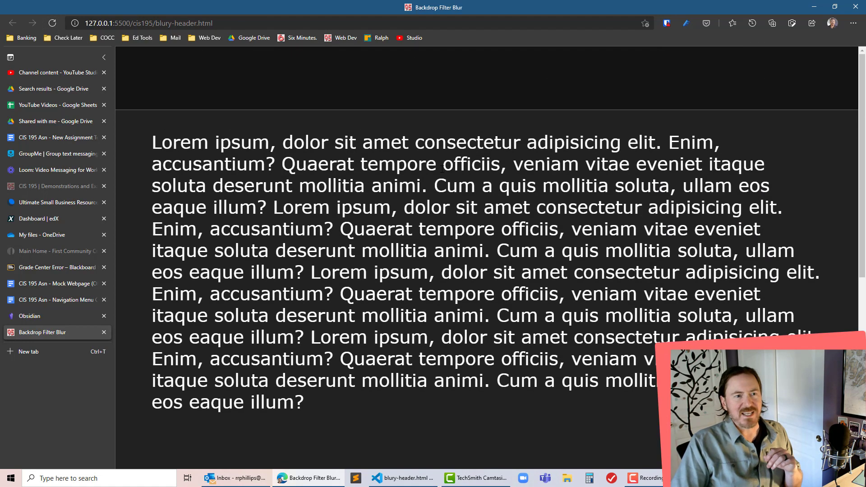
scroll(433, 271, "down", 2)
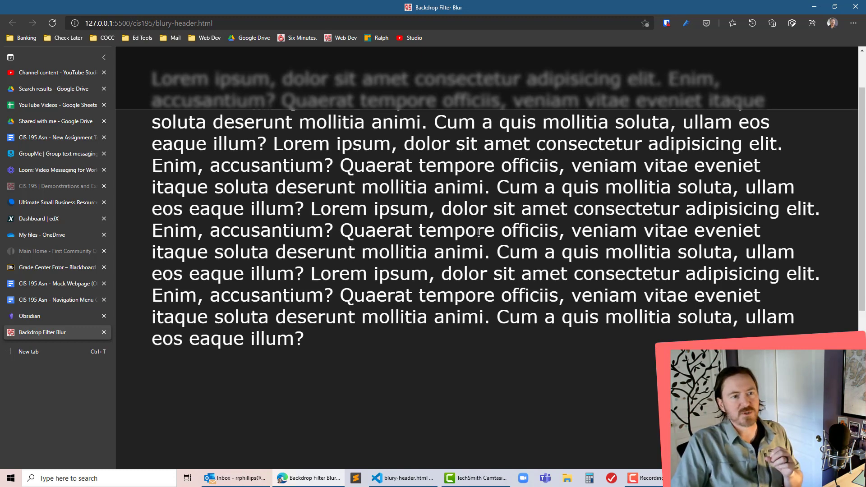
scroll(479, 233, "up", 3)
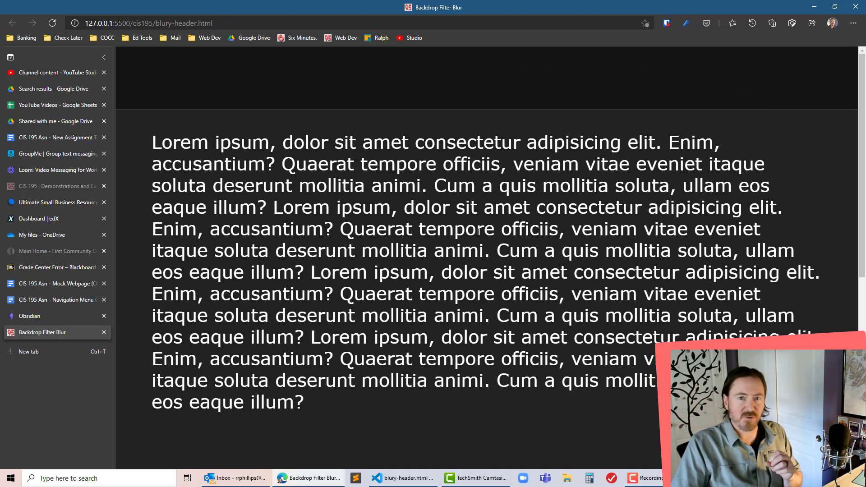